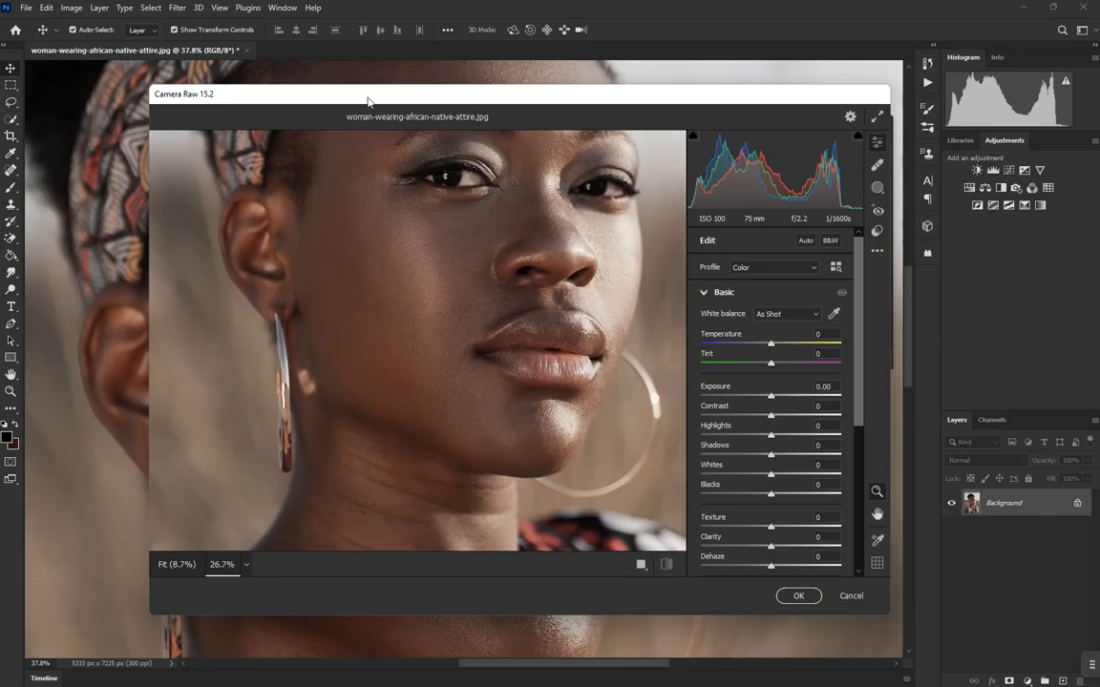
# Step: Reposition the Camera Raw window and enlarge it to cover most of the screen
pyautogui.moveTo(474, 87); pyautogui.dragTo(535, 110)
pyautogui.scroll(-5, 518, 354)
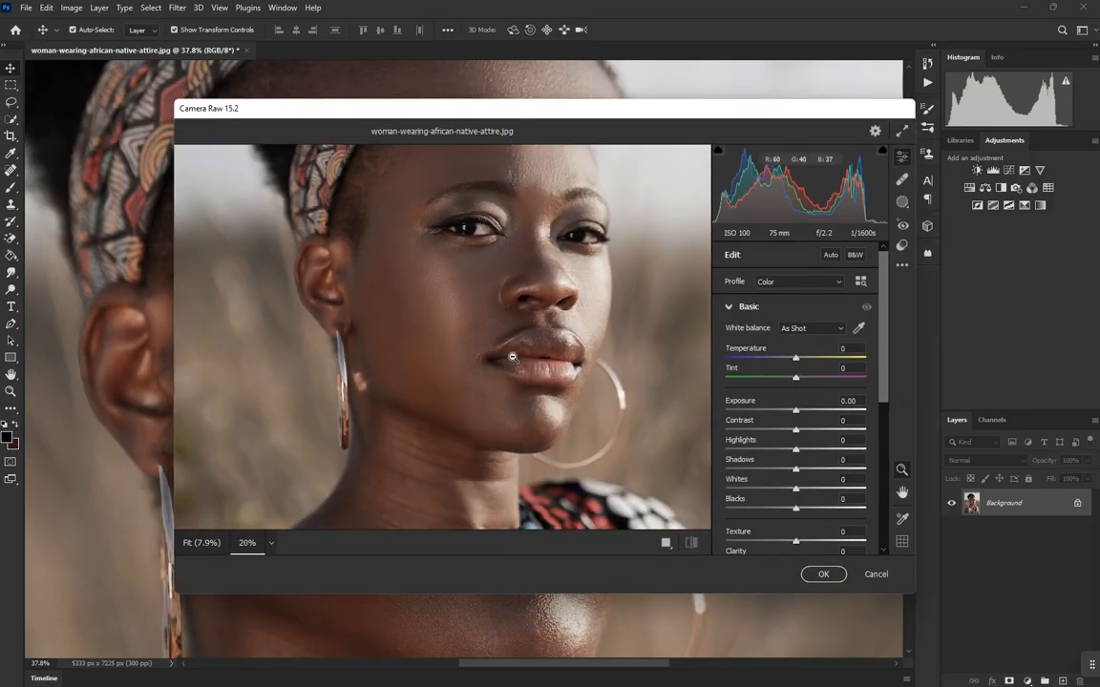
pyautogui.scroll(5, 519, 354)
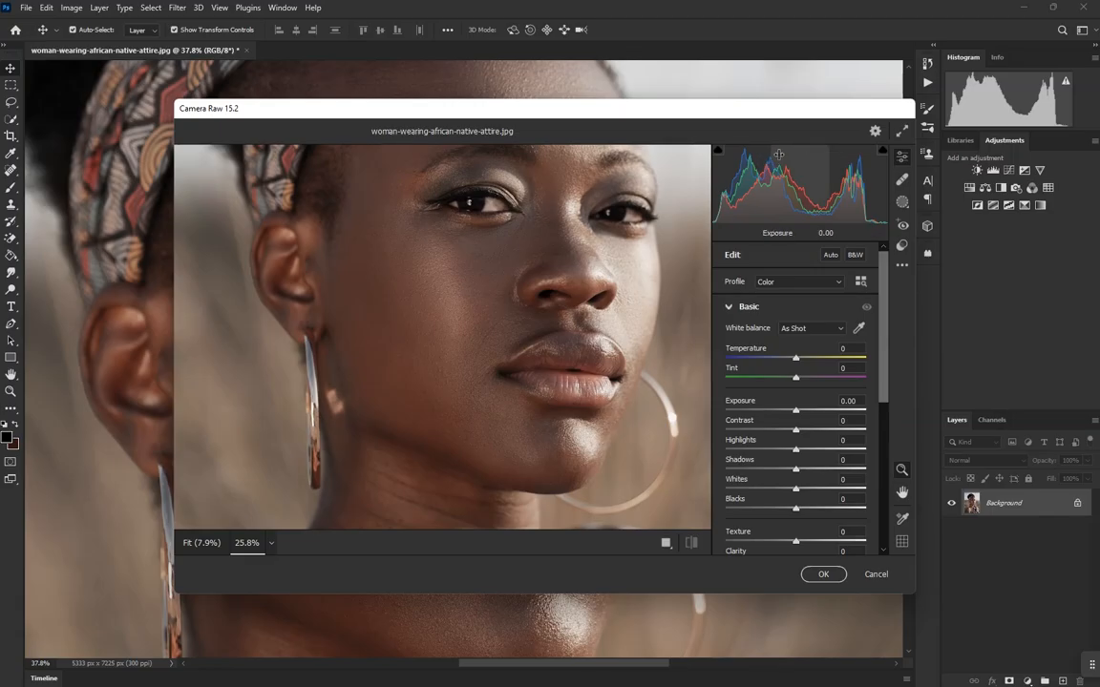
pyautogui.moveTo(718, 114); pyautogui.dragTo(583, 36)
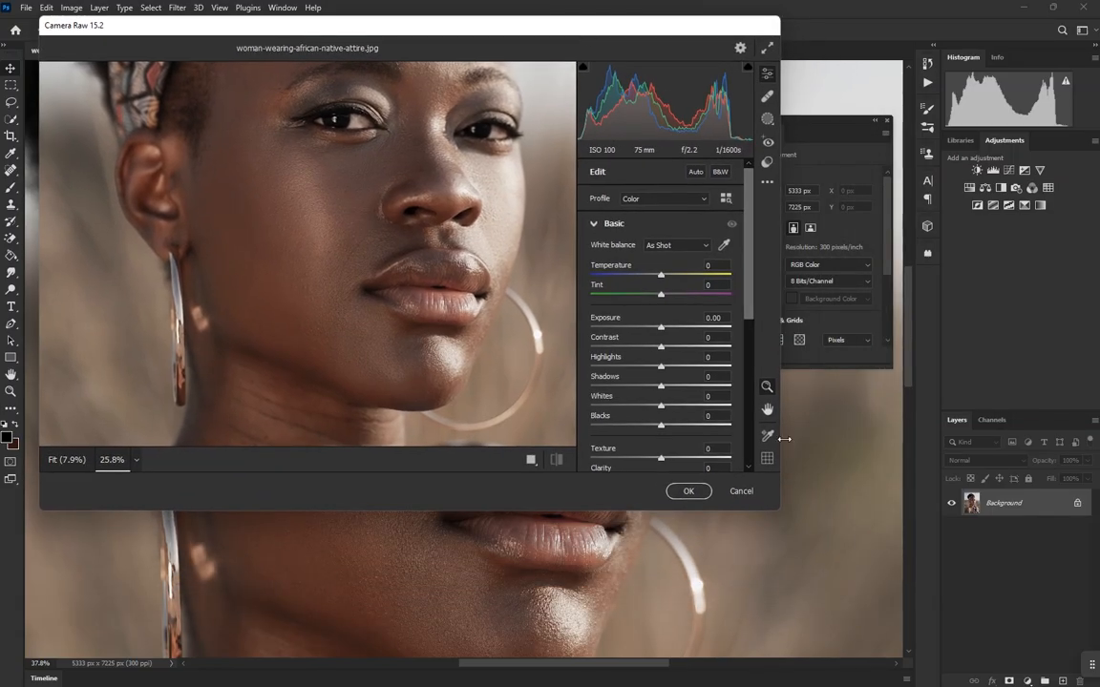
pyautogui.moveTo(895, 566); pyautogui.dragTo(1098, 658)
# Step: Examine the skin texture and tones of the woman's face up close, from chin to forehead
pyautogui.scroll(4, 465, 202)
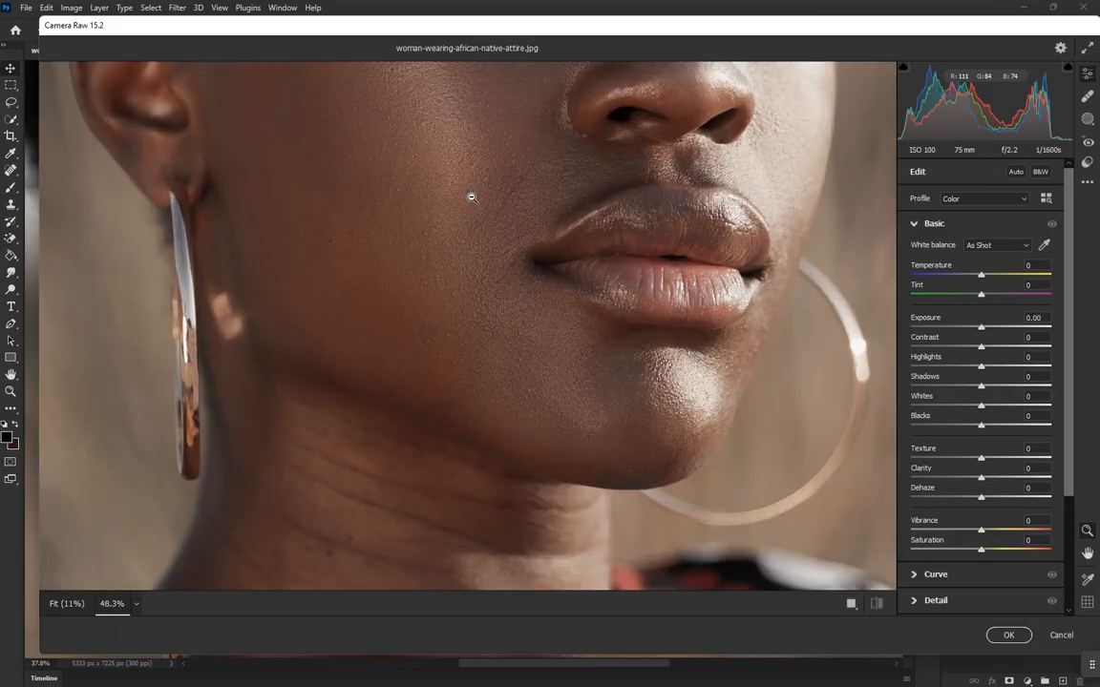
pyautogui.scroll(2, 470, 197)
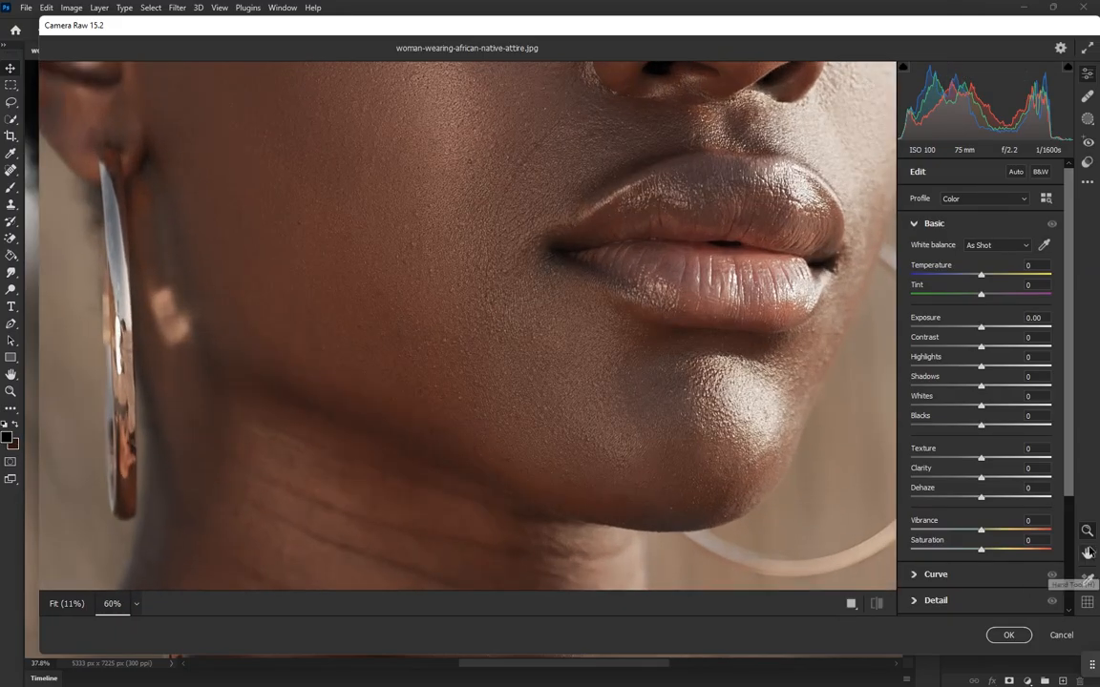
pyautogui.moveTo(493, 158); pyautogui.dragTo(432, 242)
pyautogui.moveTo(547, 237); pyautogui.dragTo(533, 399)
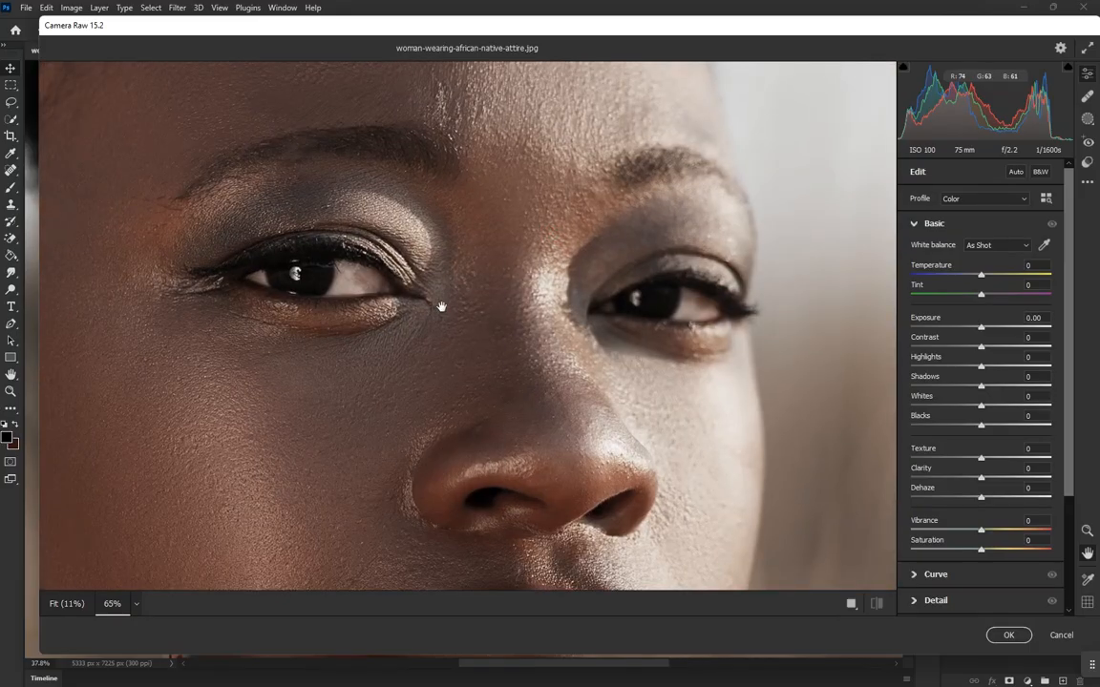
pyautogui.scroll(4, 442, 306)
pyautogui.scroll(-8, 542, 250)
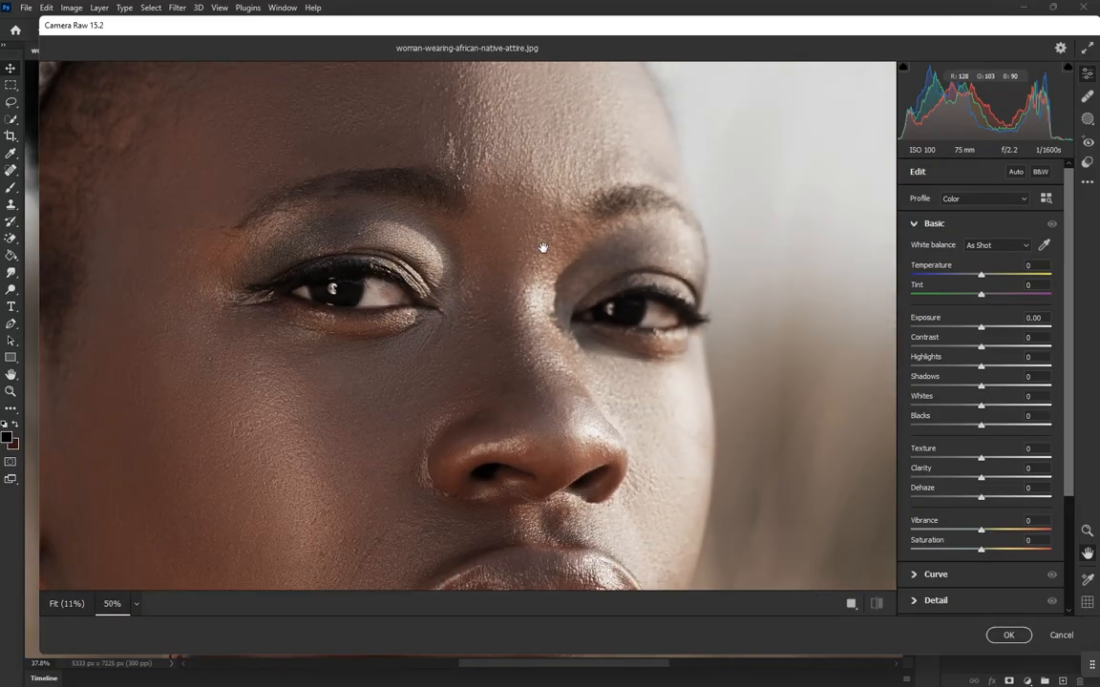
pyautogui.scroll(-2, 545, 255)
pyautogui.scroll(2, 559, 401)
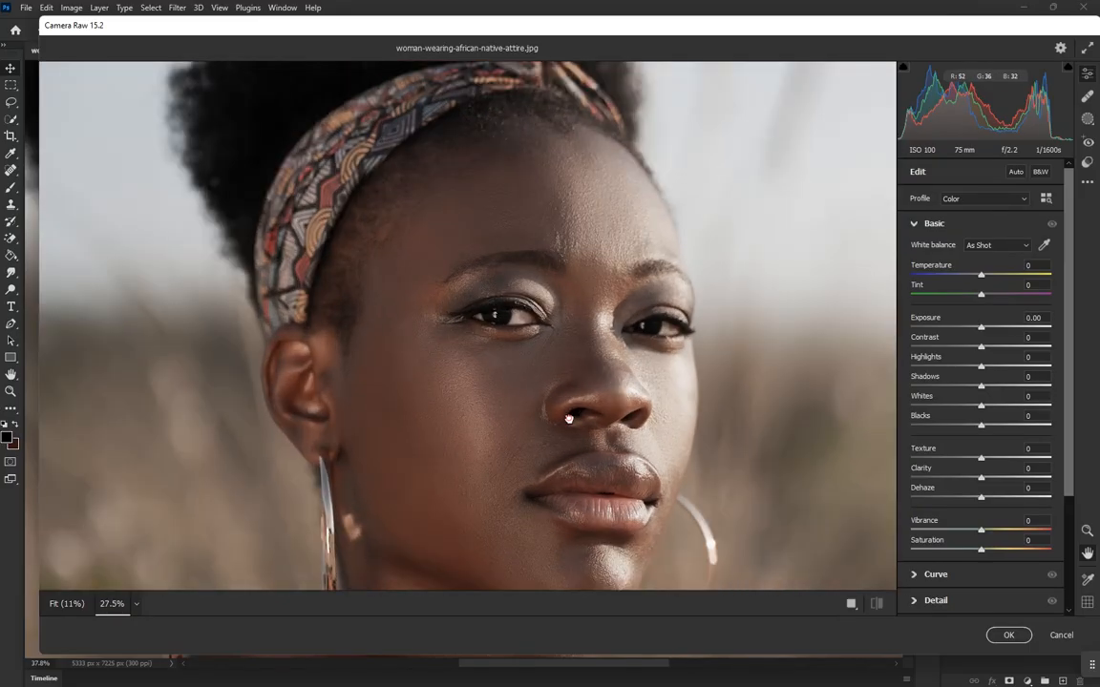
pyautogui.moveTo(564, 417); pyautogui.dragTo(552, 292)
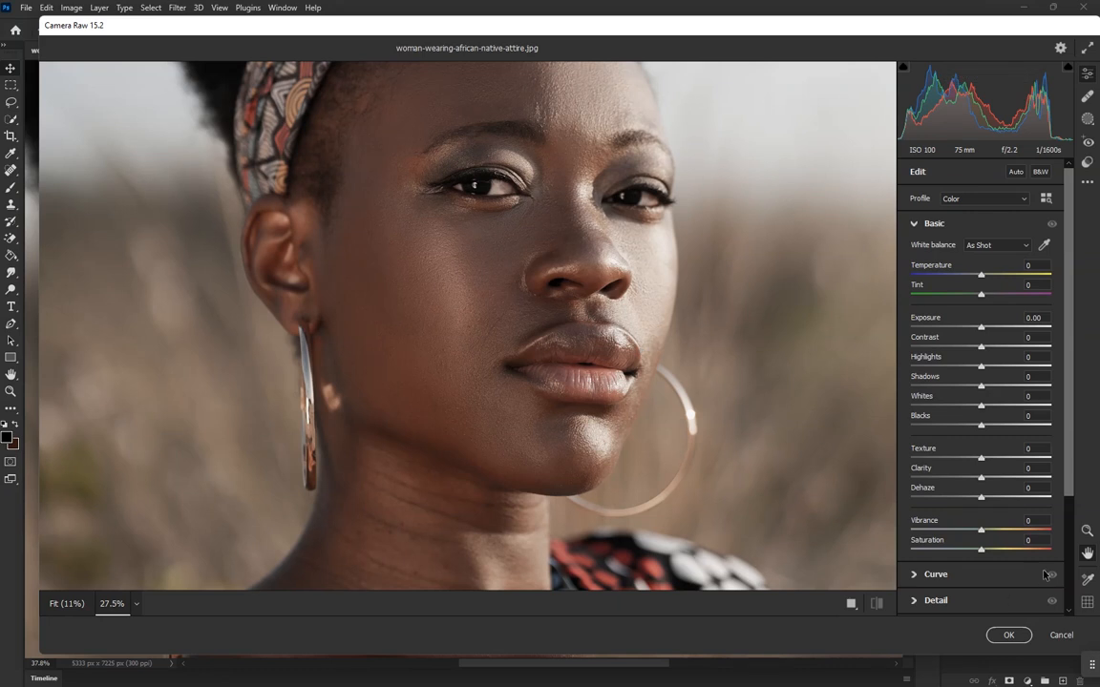
# Step: Open the Color Mixer settings, try the HSL adjustment mode and set Adjust back to Color
pyautogui.scroll(-3, 1050, 564)
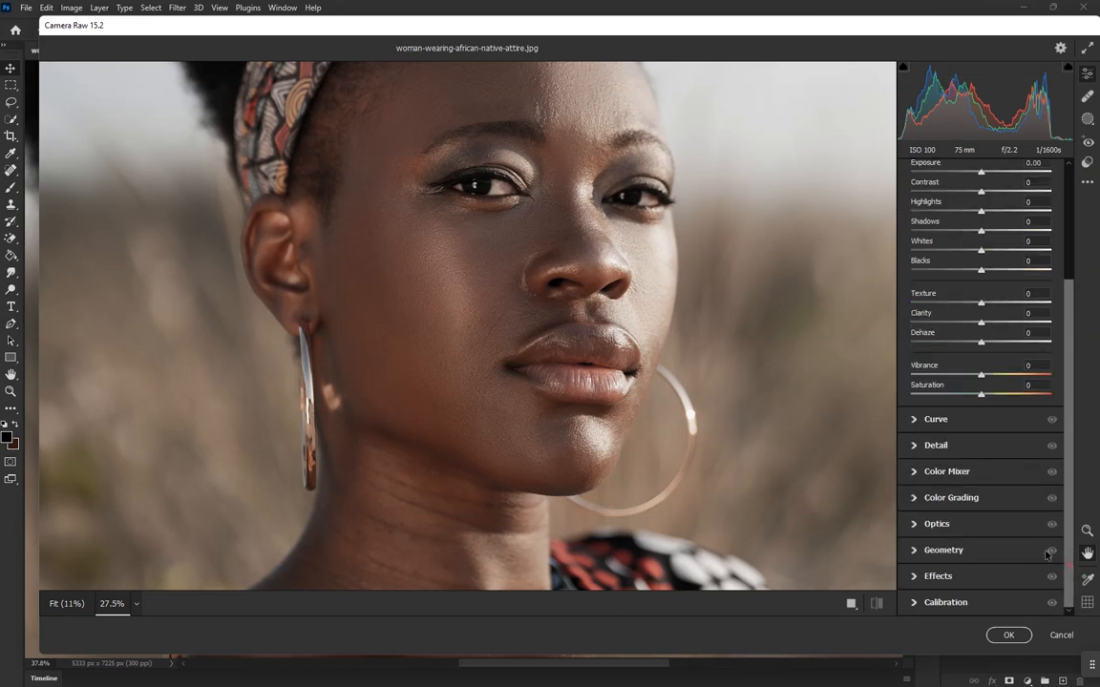
pyautogui.click(961, 472)
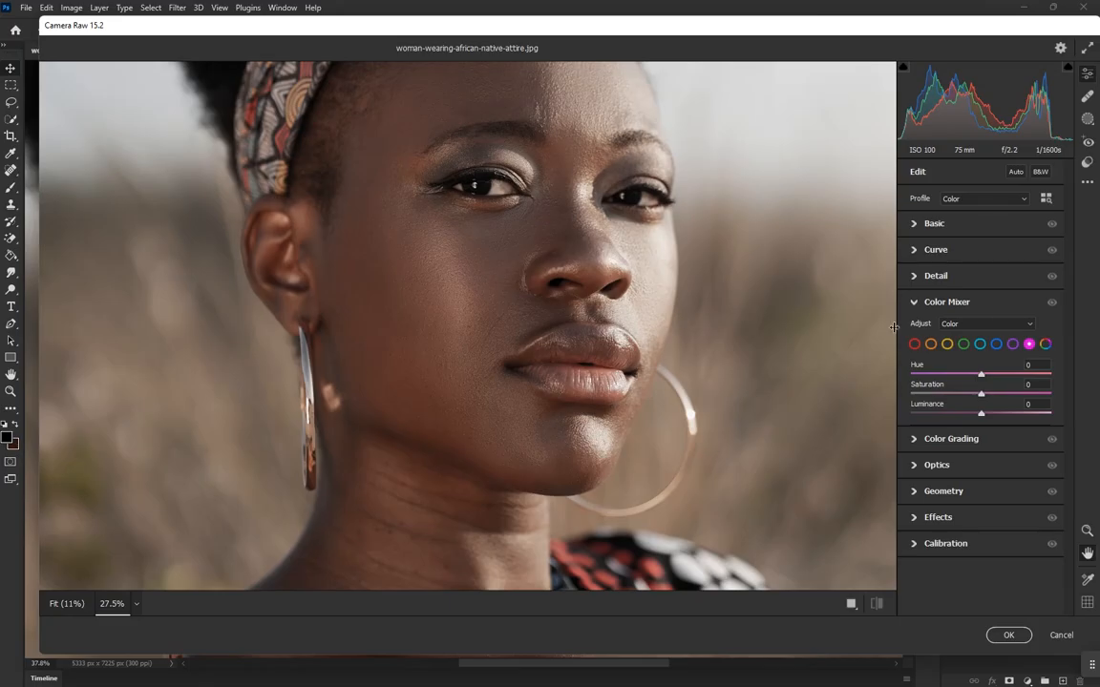
pyautogui.click(961, 326)
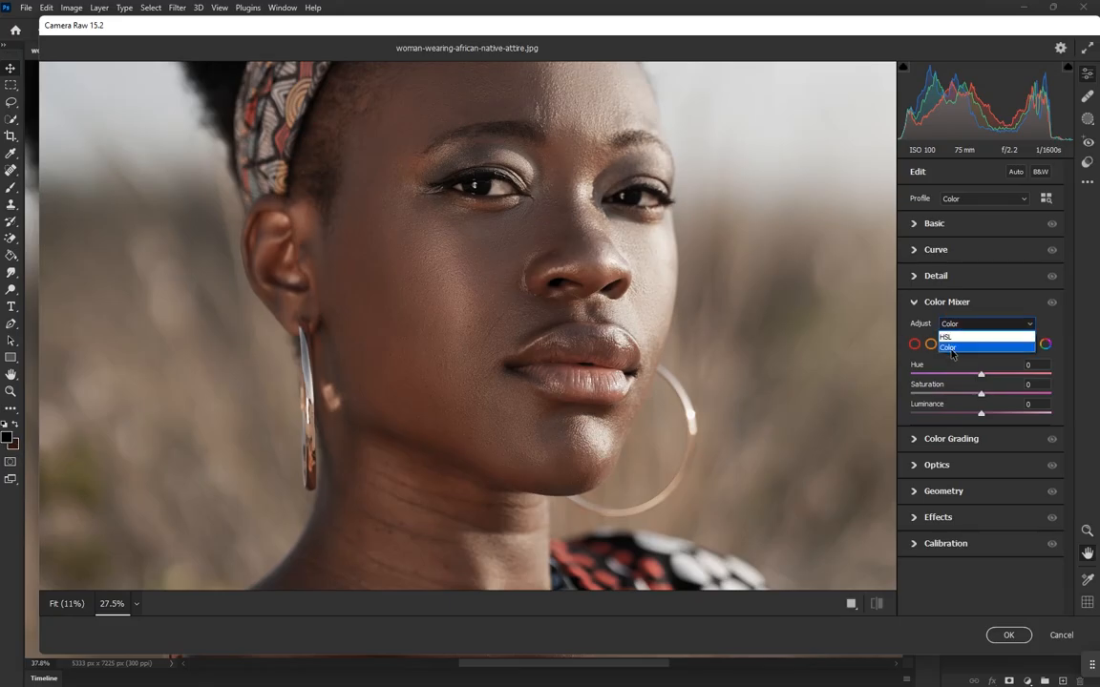
pyautogui.click(955, 347)
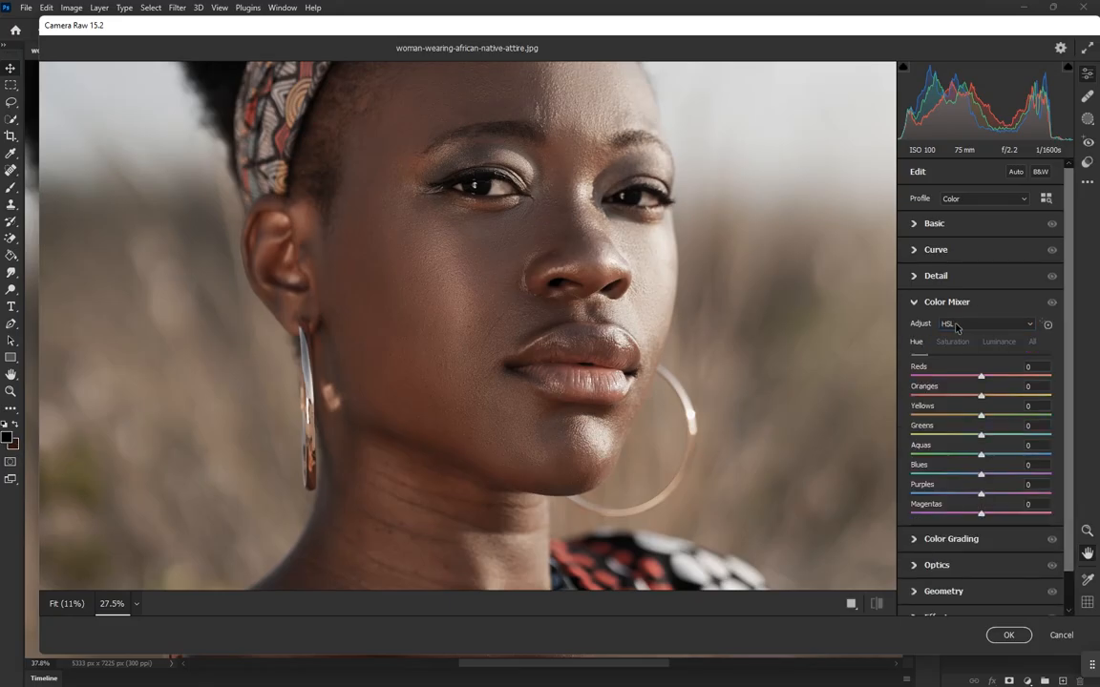
pyautogui.click(960, 325)
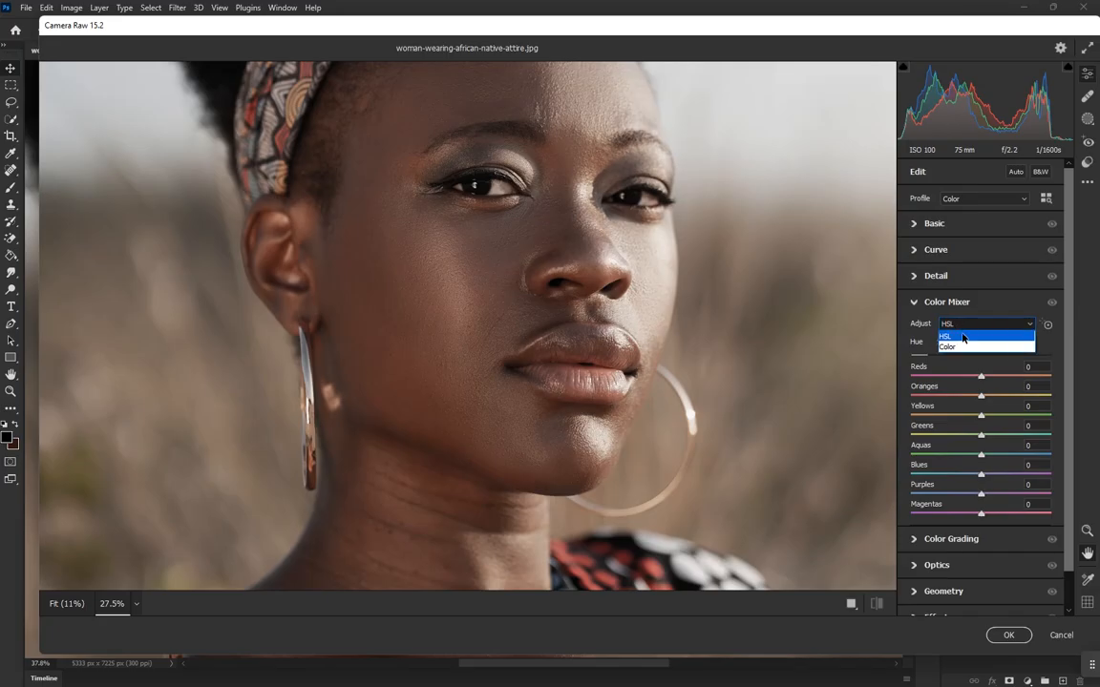
pyautogui.click(964, 343)
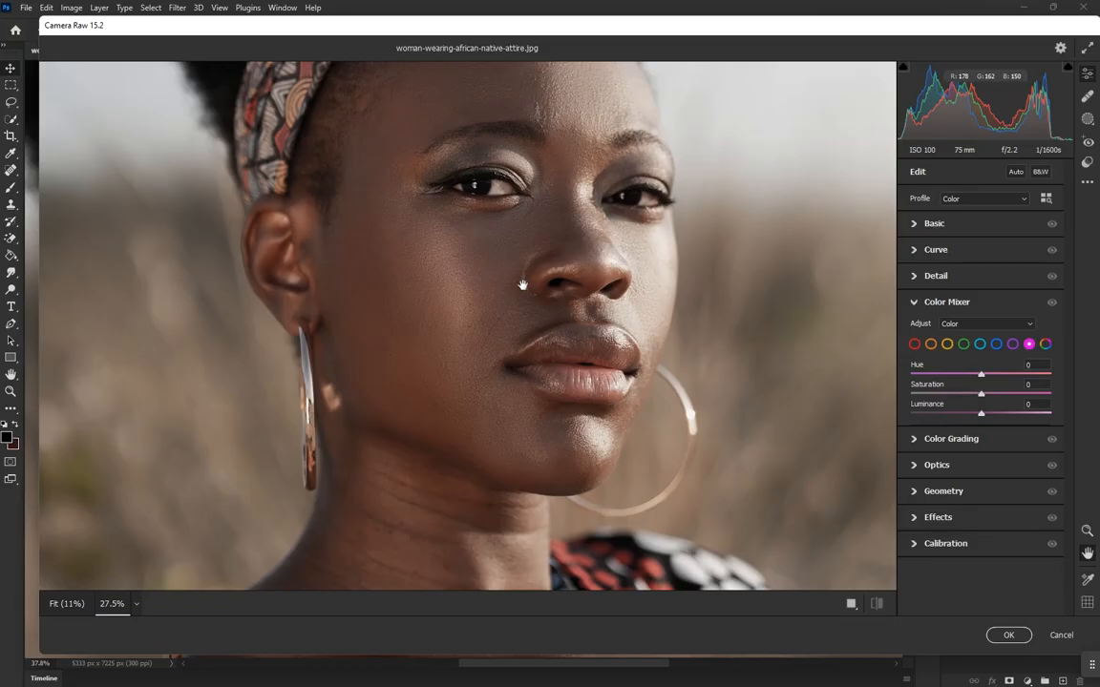
# Step: Raise the saturation of the orange range to +80 in the Color Mixer and compare with the original
pyautogui.scroll(2, 534, 270)
pyautogui.scroll(-2, 544, 289)
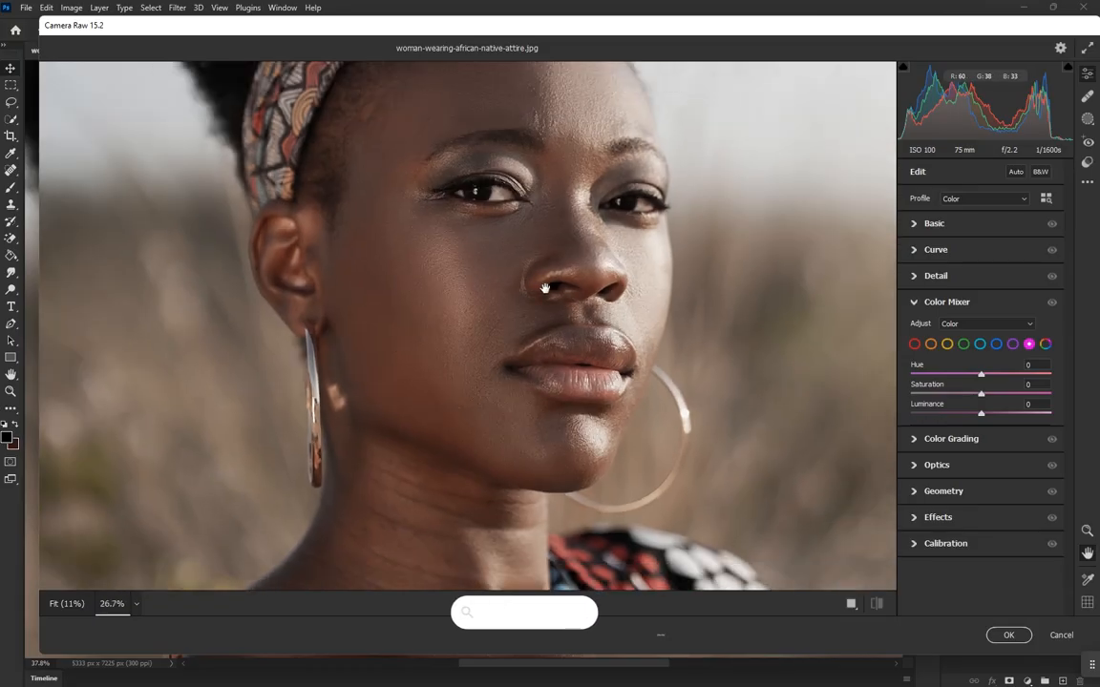
pyautogui.scroll(1, 544, 288)
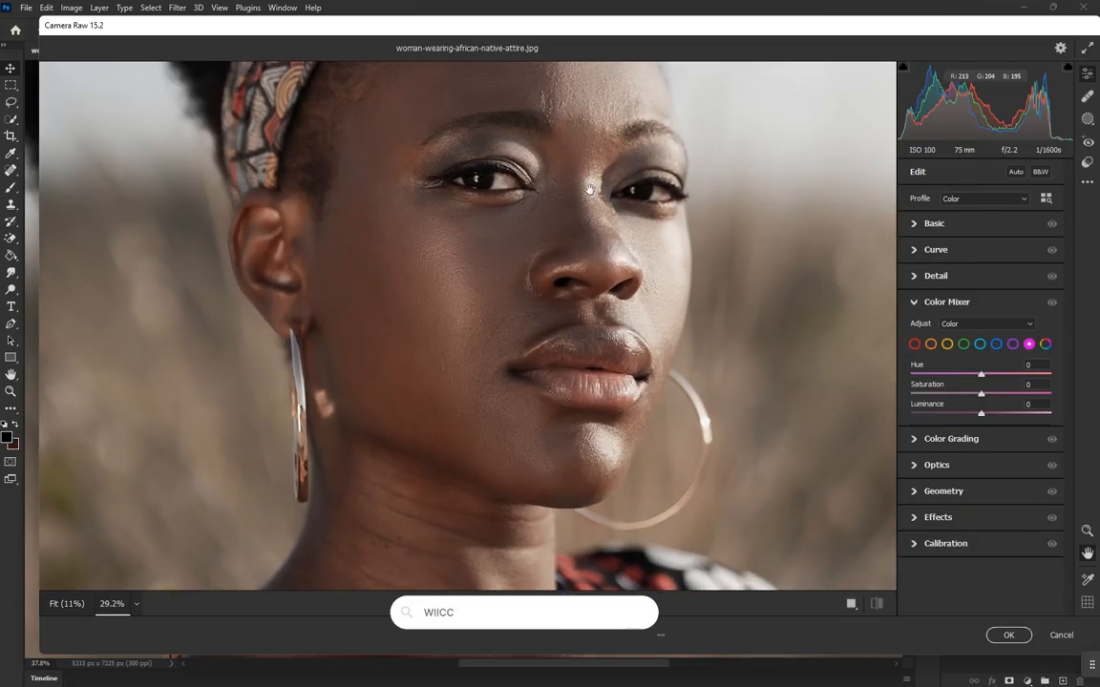
pyautogui.click(930, 345)
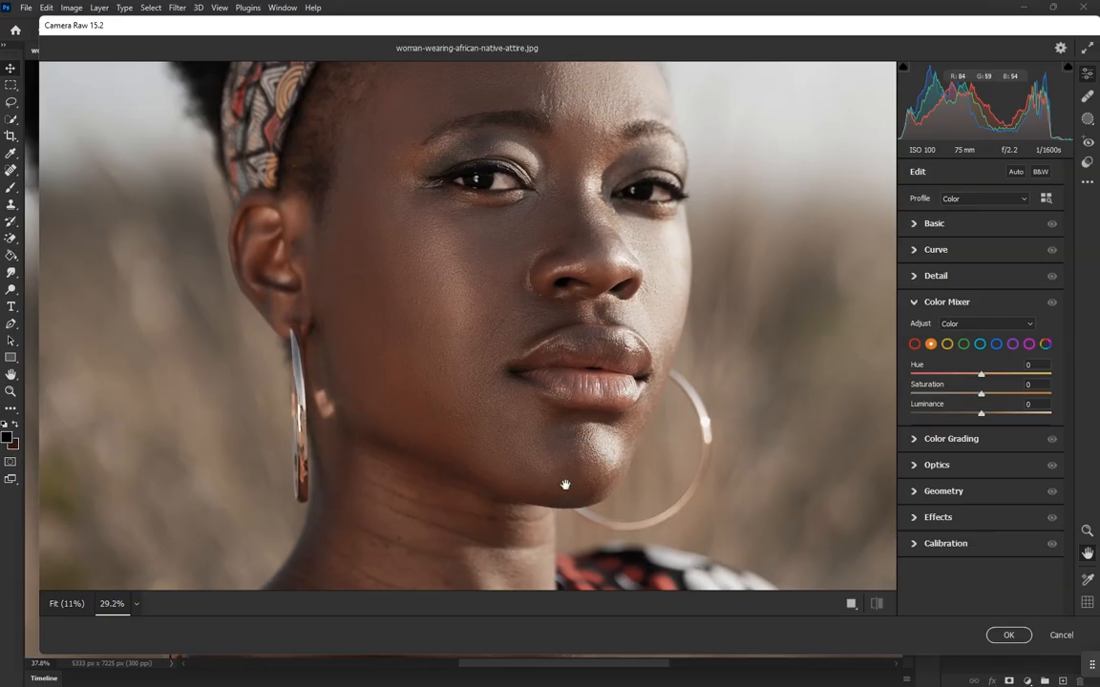
pyautogui.click(916, 346)
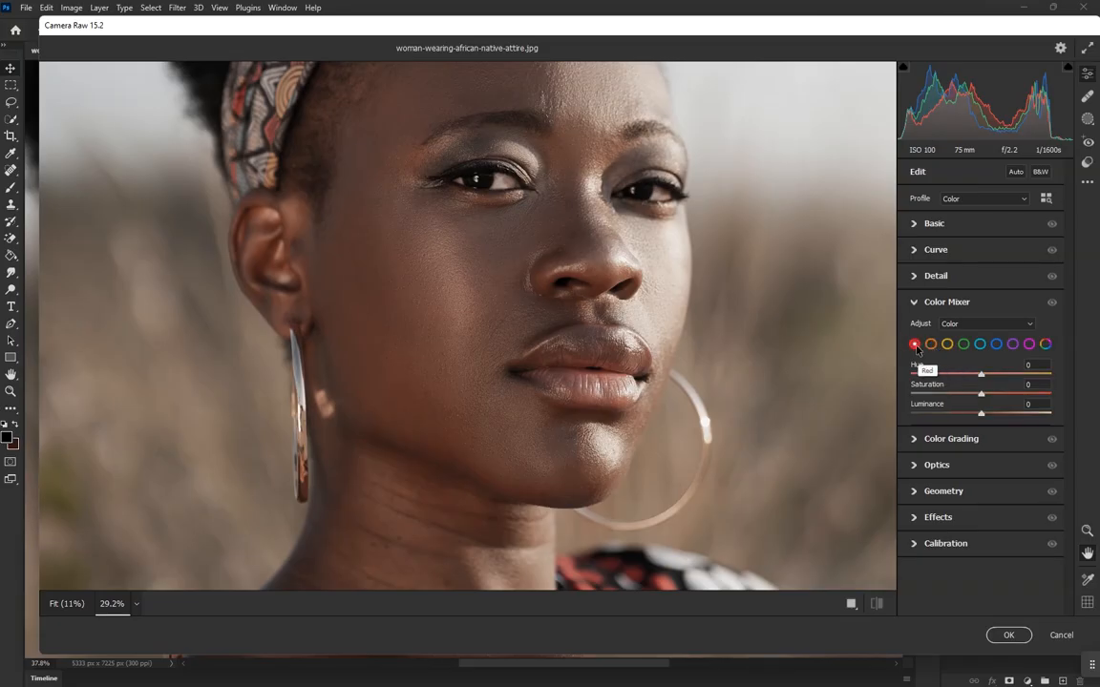
pyautogui.click(931, 345)
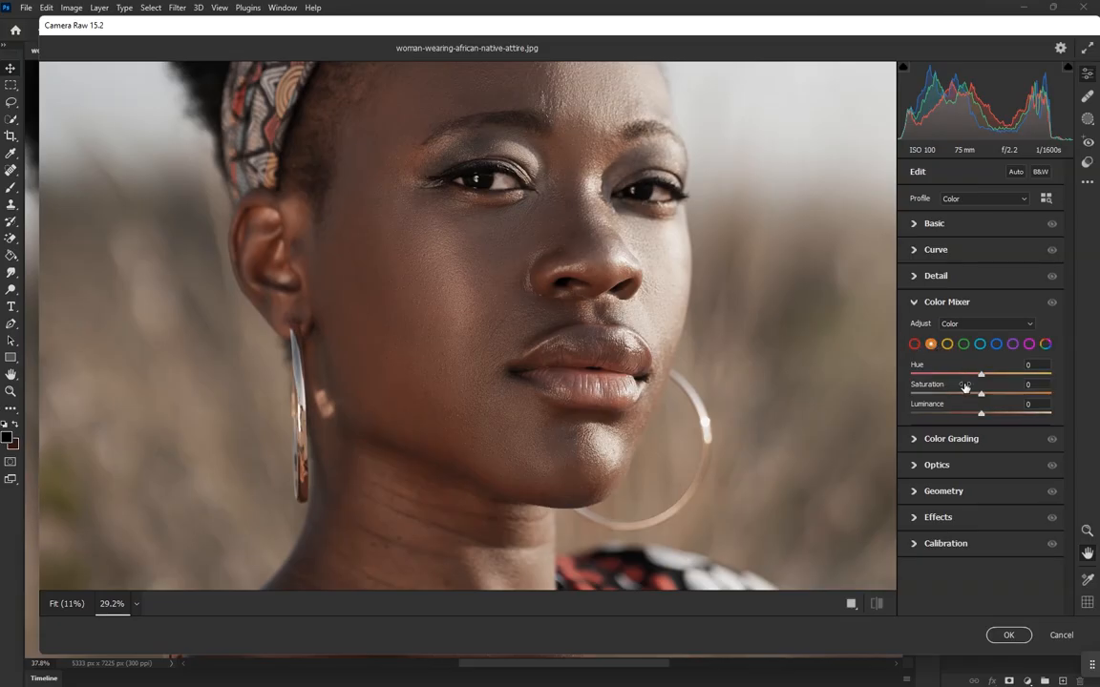
pyautogui.moveTo(981, 396); pyautogui.dragTo(1012, 394)
pyautogui.scroll(-3, 635, 373)
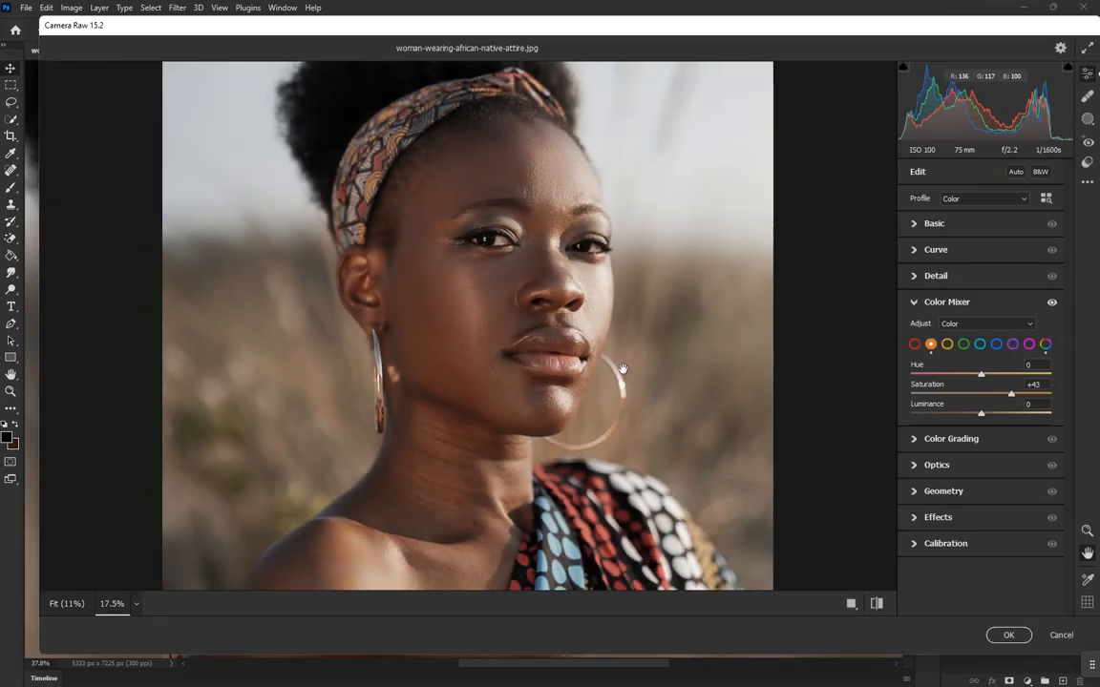
pyautogui.scroll(2, 621, 368)
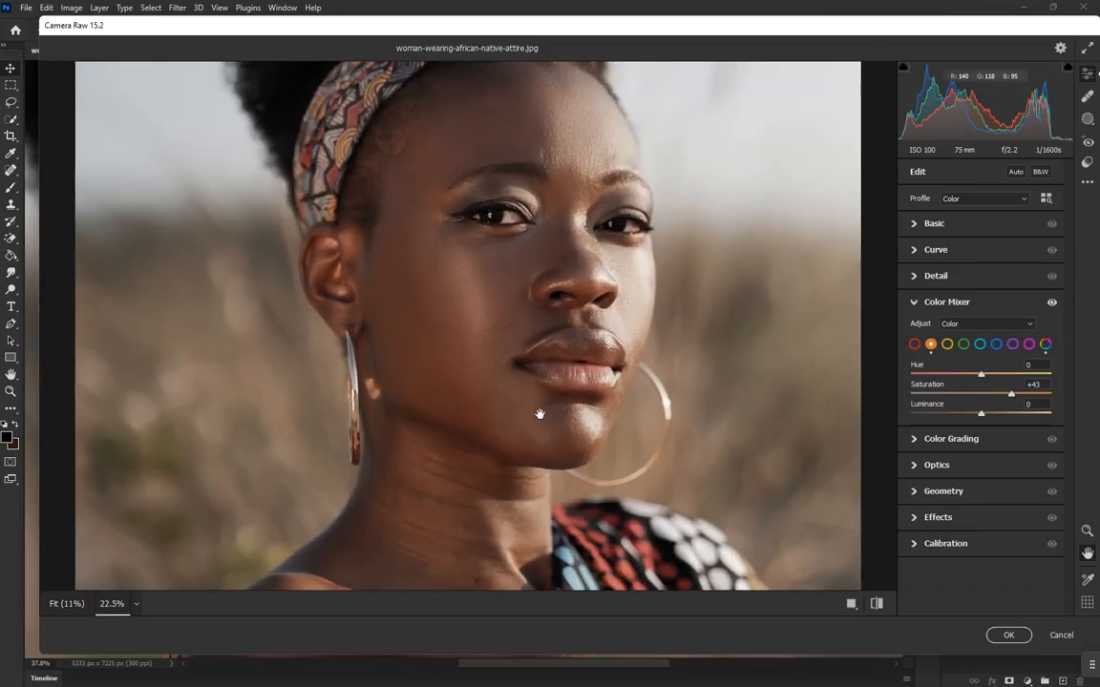
pyautogui.moveTo(1016, 399); pyautogui.dragTo(1038, 396)
pyautogui.scroll(-5, 515, 361)
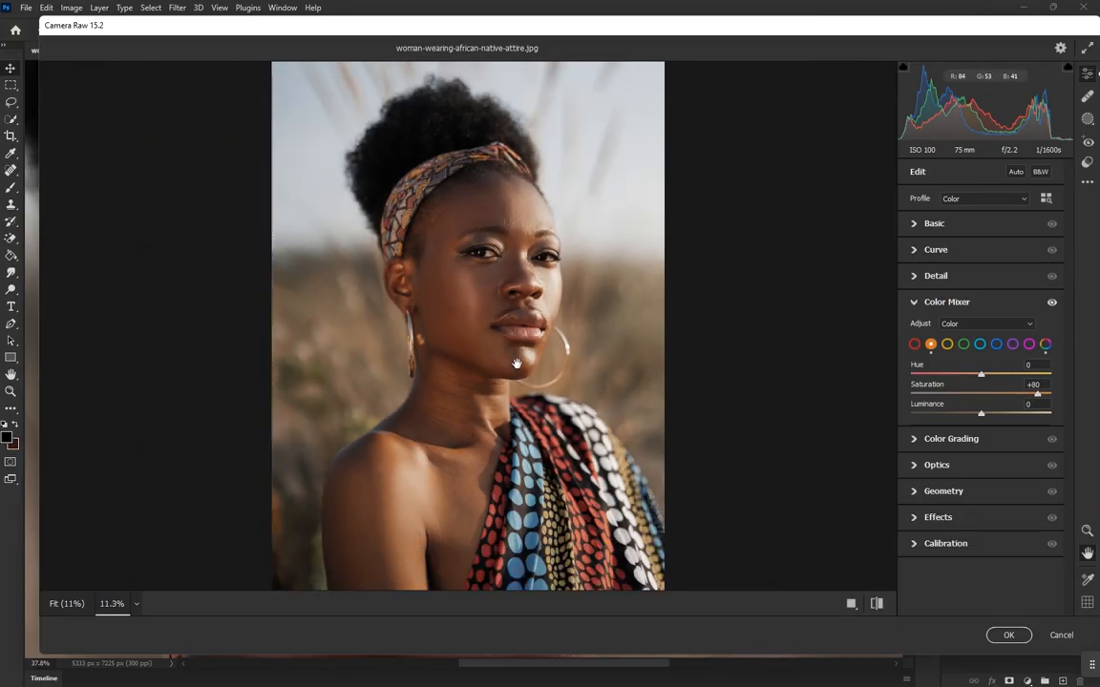
pyautogui.scroll(2, 518, 362)
pyautogui.click(877, 603)
pyautogui.scroll(3, 494, 357)
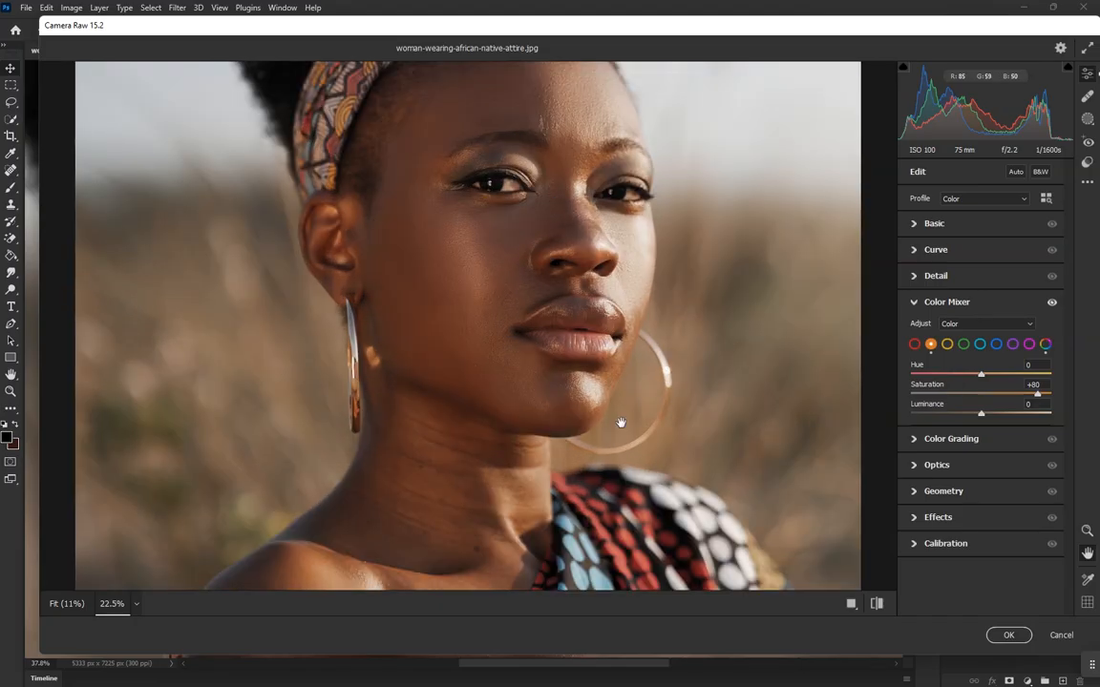
# Step: Set the red range's saturation to +76 and its hue to -23 in the Color Mixer
pyautogui.click(913, 345)
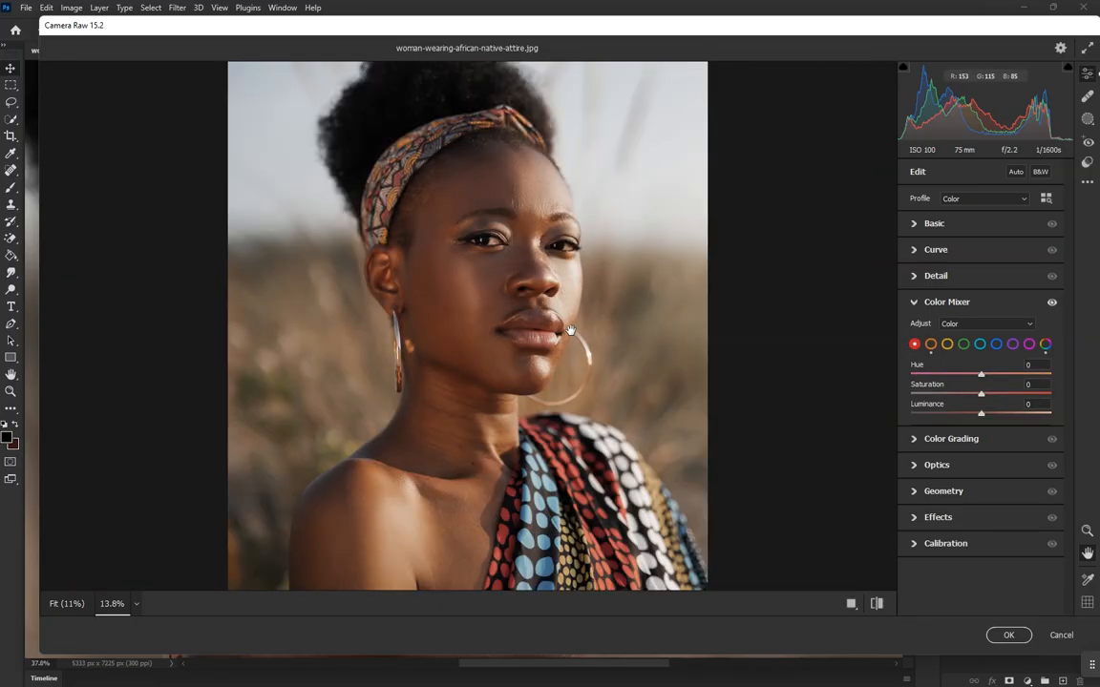
pyautogui.scroll(-3, 503, 560)
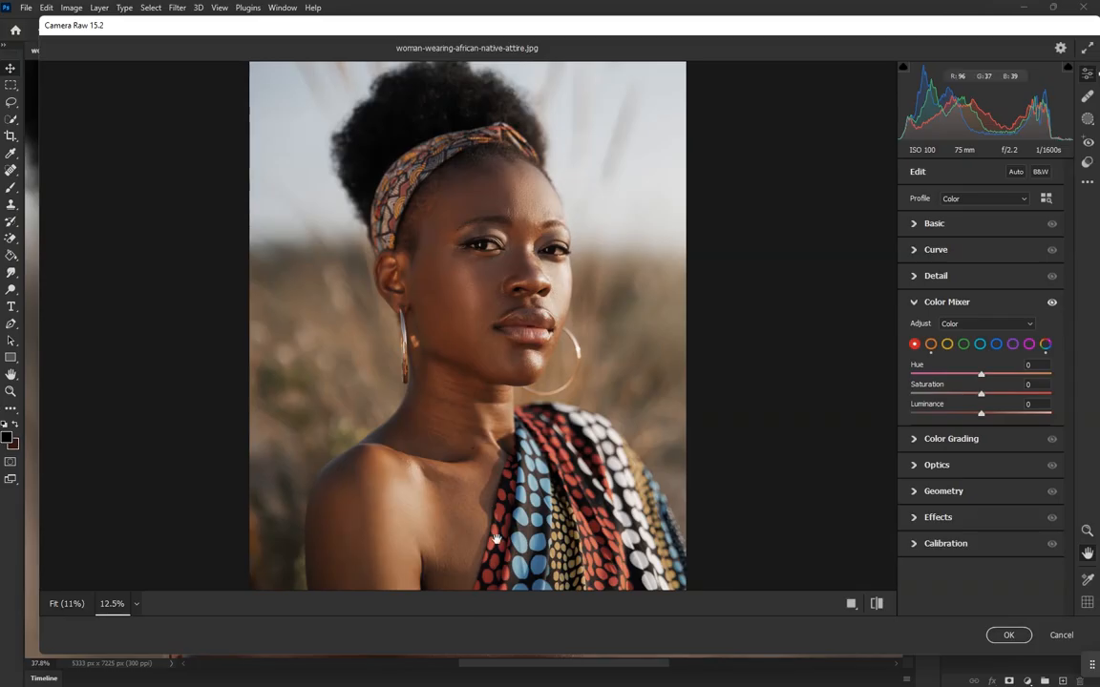
pyautogui.scroll(2, 491, 310)
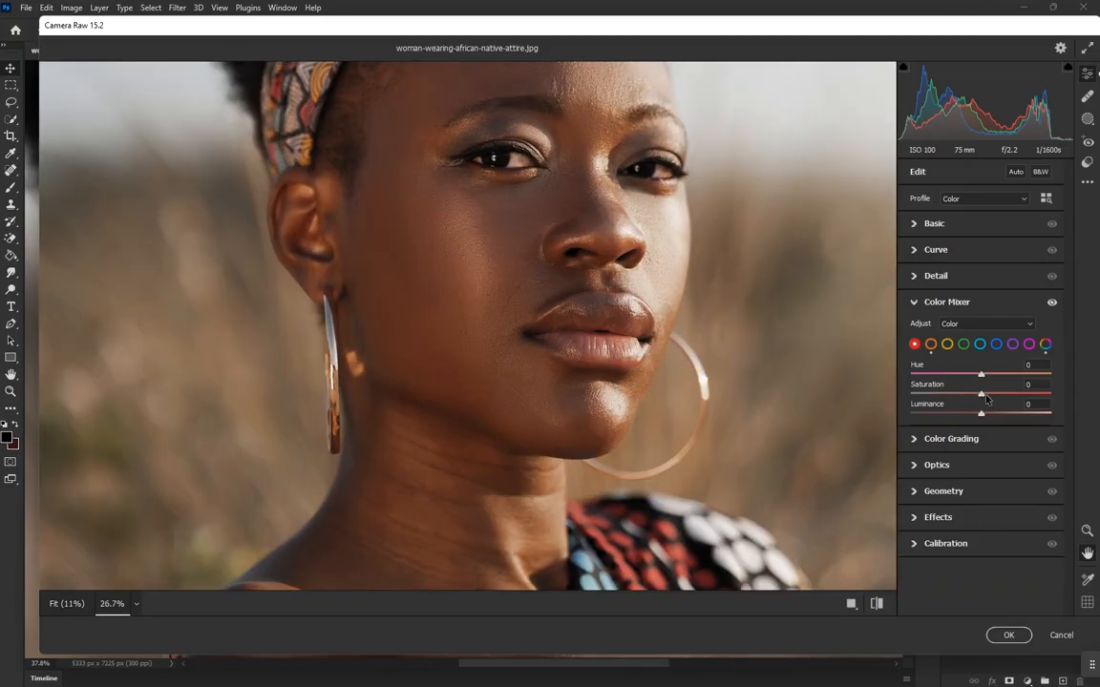
pyautogui.moveTo(982, 395); pyautogui.dragTo(1033, 396)
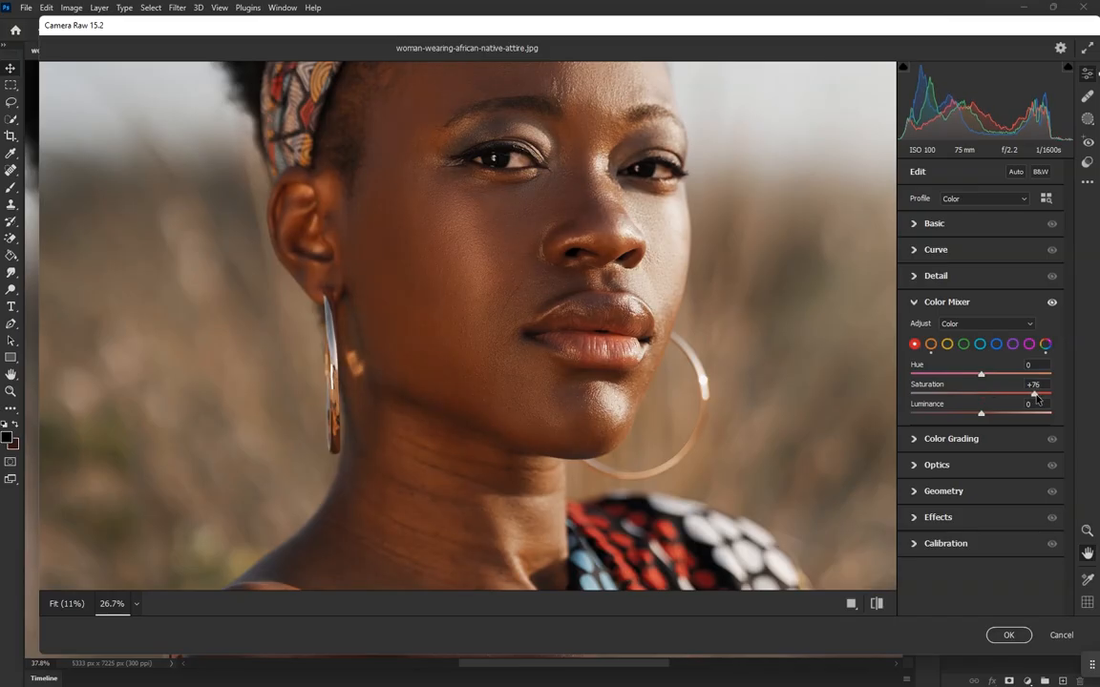
pyautogui.scroll(-5, 550, 328)
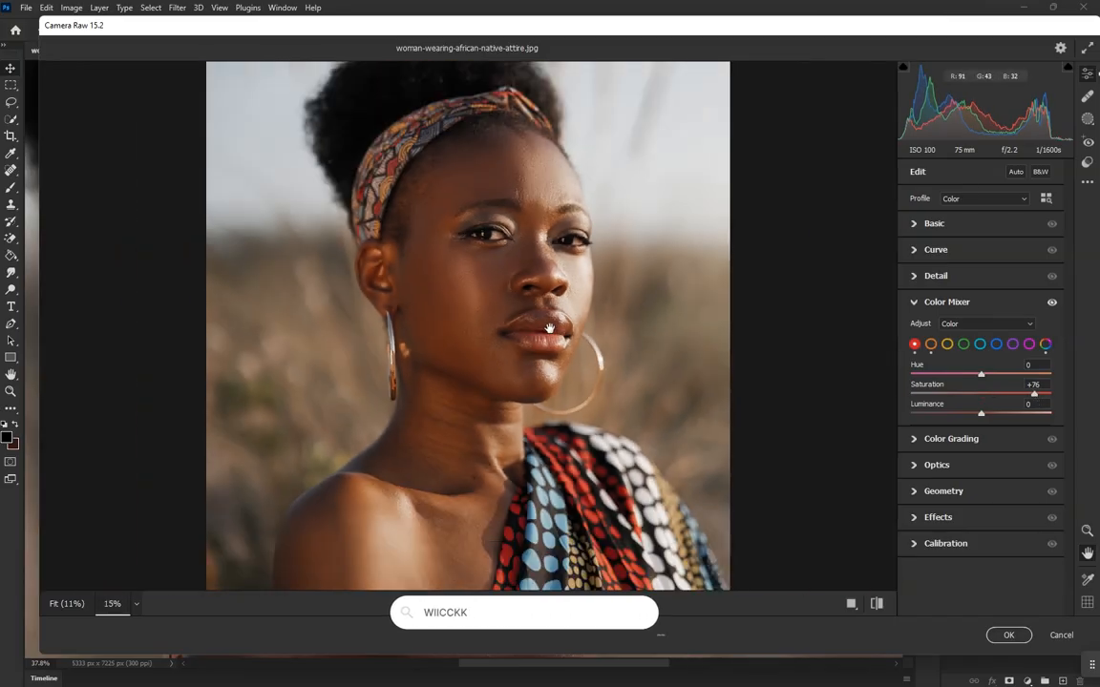
pyautogui.scroll(2, 550, 329)
pyautogui.moveTo(982, 376); pyautogui.dragTo(975, 375)
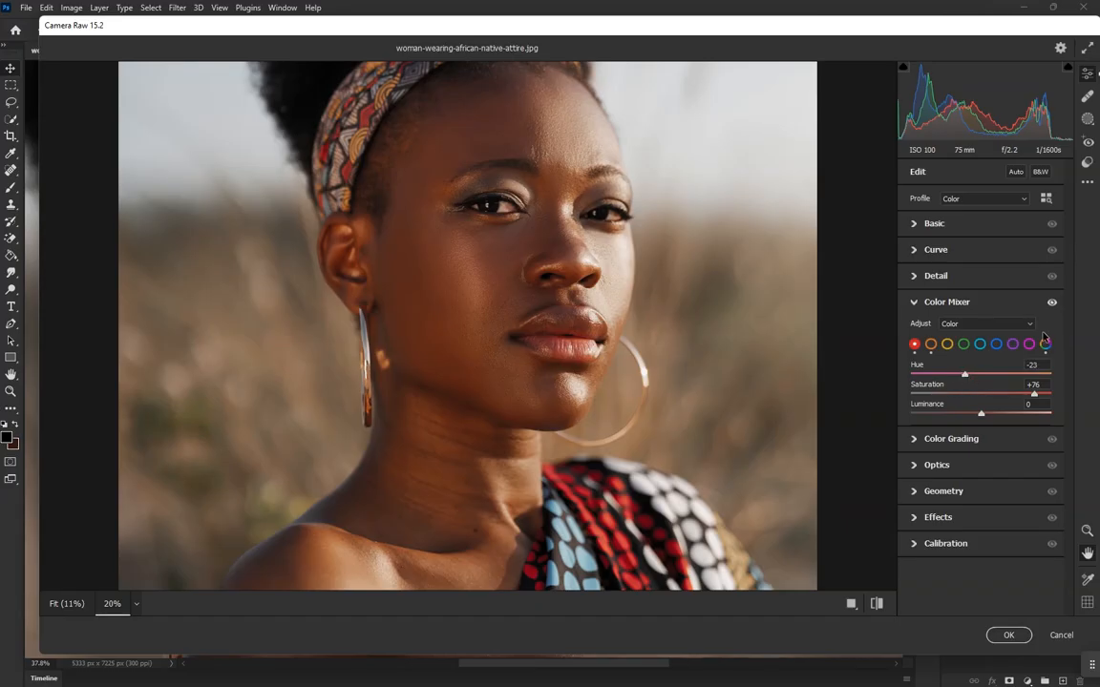
# Step: Switch the Color Mixer adjustments off and on repeatedly to compare the skin tones before and after
pyautogui.click(1053, 303)
pyautogui.click(1053, 302)
pyautogui.click(1053, 303)
pyautogui.click(1053, 303)
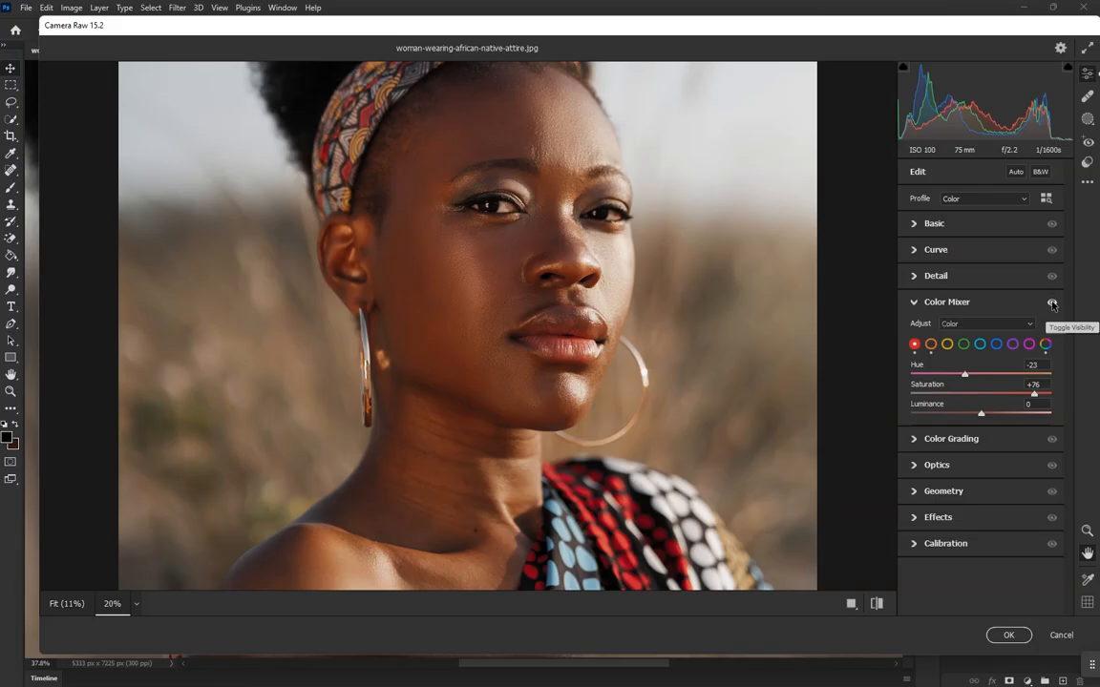
pyautogui.click(1053, 302)
pyautogui.click(1053, 302)
pyautogui.click(1053, 303)
pyautogui.click(1053, 303)
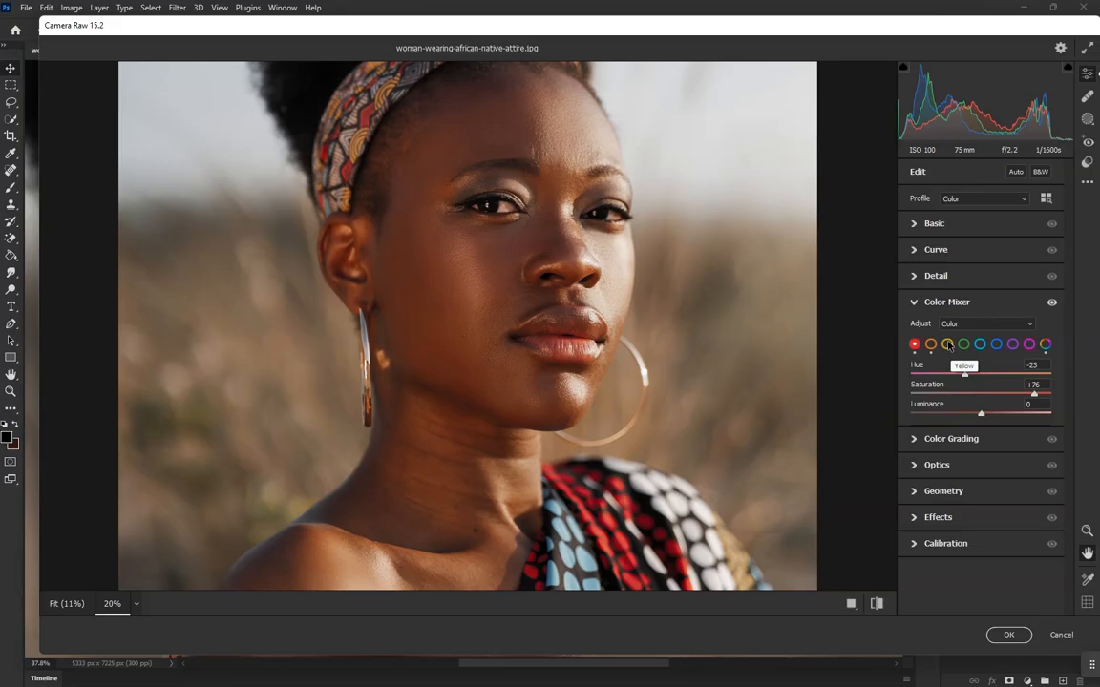
# Step: Set the yellow range's saturation to +78 and its hue to -39 in the Color Mixer
pyautogui.click(947, 344)
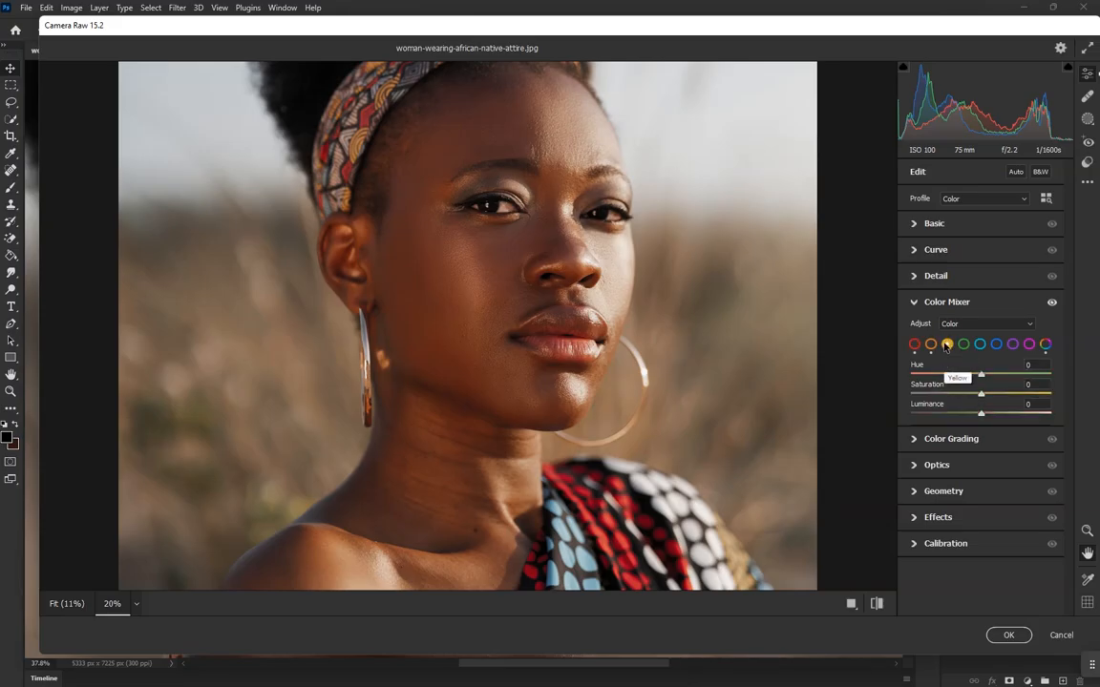
pyautogui.scroll(-5, 370, 226)
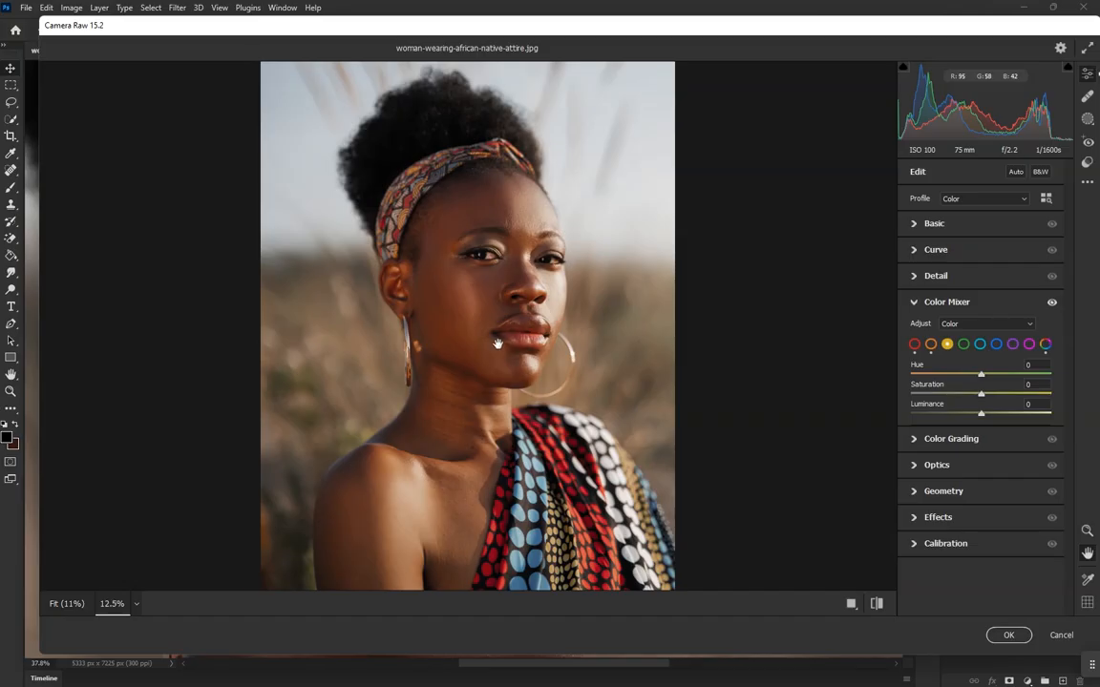
pyautogui.scroll(1, 499, 344)
pyautogui.moveTo(1009, 396); pyautogui.dragTo(954, 378)
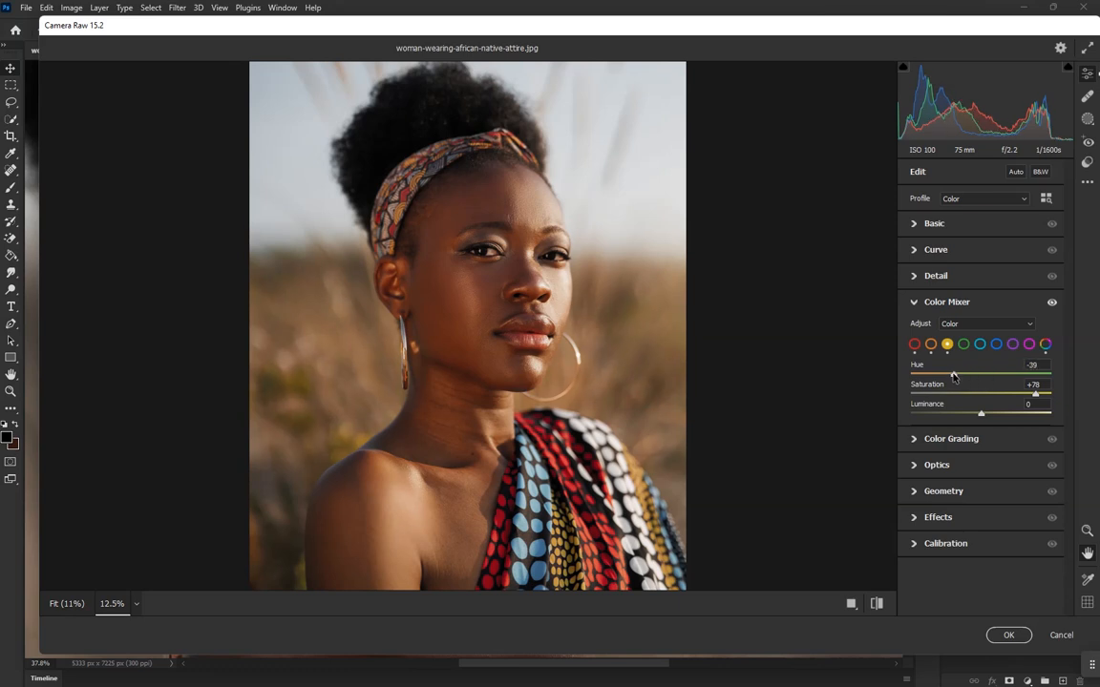
# Step: Raise the yellow range's saturation to +88 and adjust the green range's saturation in the Color Mixer
pyautogui.moveTo(1043, 395); pyautogui.dragTo(1043, 393)
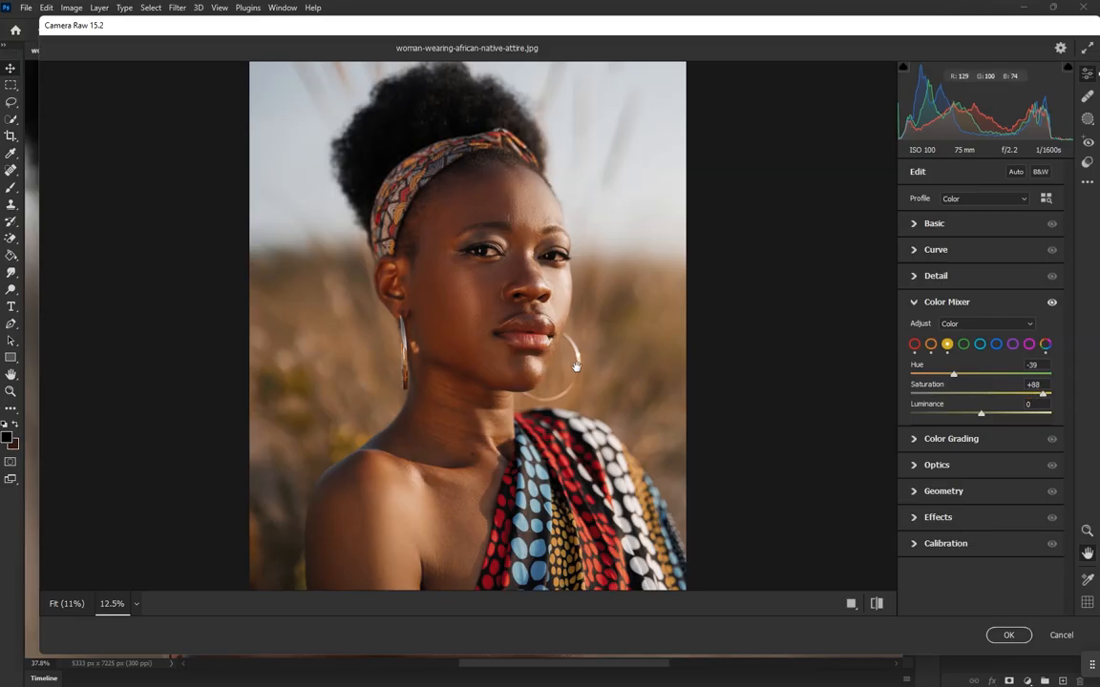
pyautogui.click(965, 345)
pyautogui.moveTo(981, 393); pyautogui.dragTo(1050, 394)
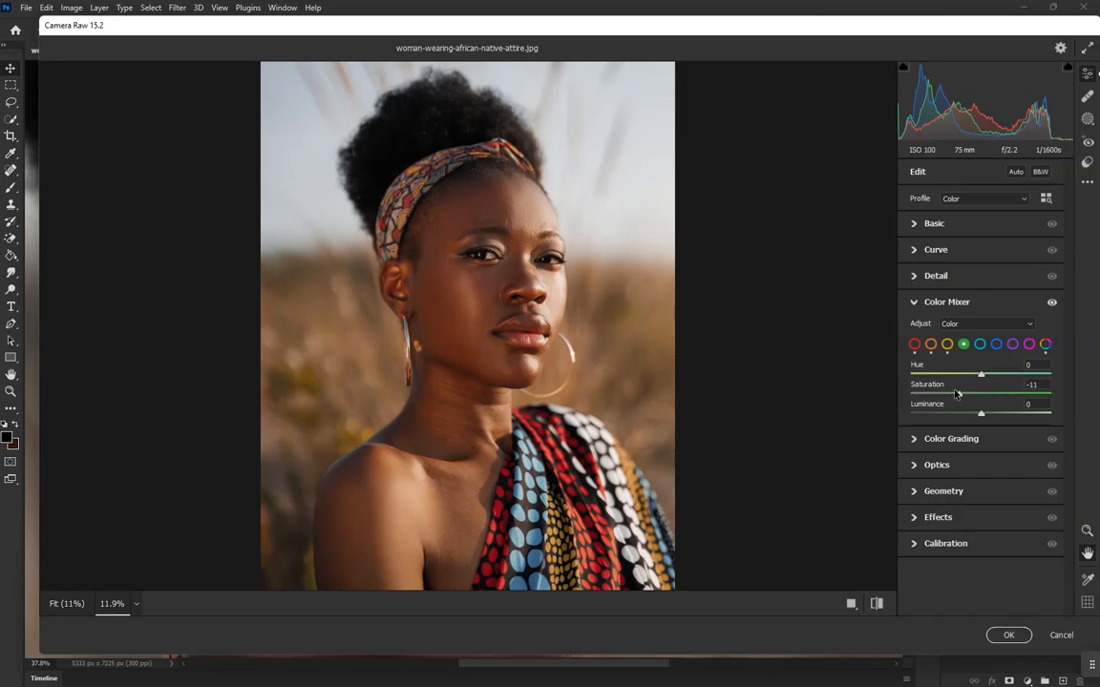
pyautogui.moveTo(987, 408); pyautogui.dragTo(1002, 408)
# Step: Set the aqua range's saturation to +75 and hue to -61, and compare the image with the Color Mixer adjustments off
pyautogui.click(981, 344)
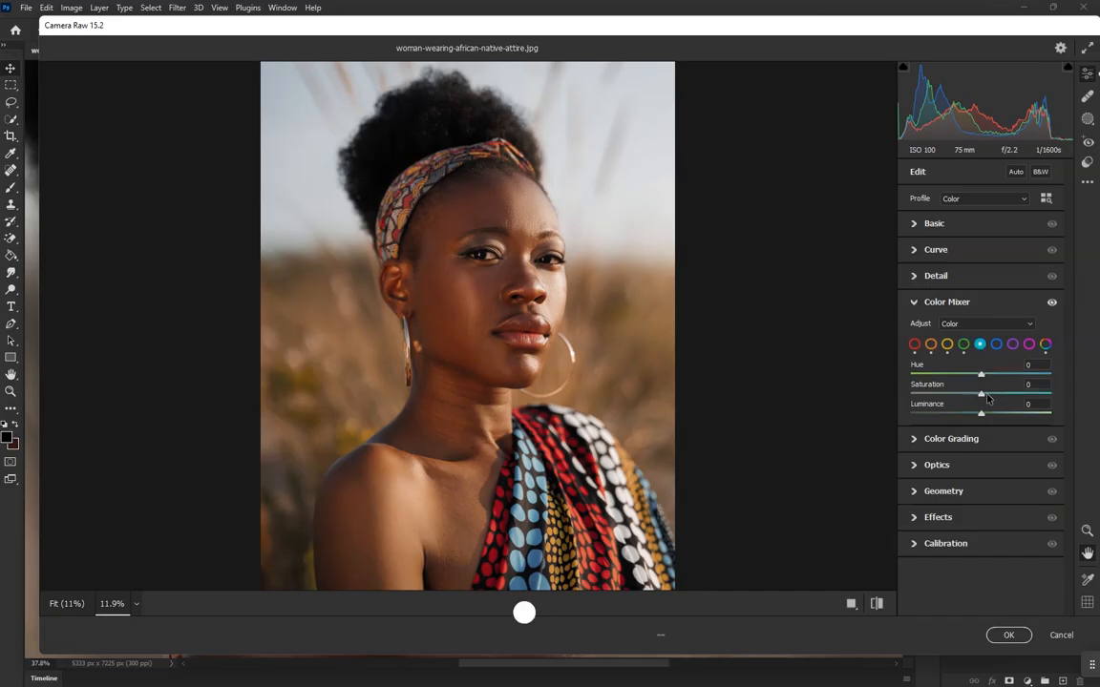
pyautogui.moveTo(991, 396); pyautogui.dragTo(1052, 396)
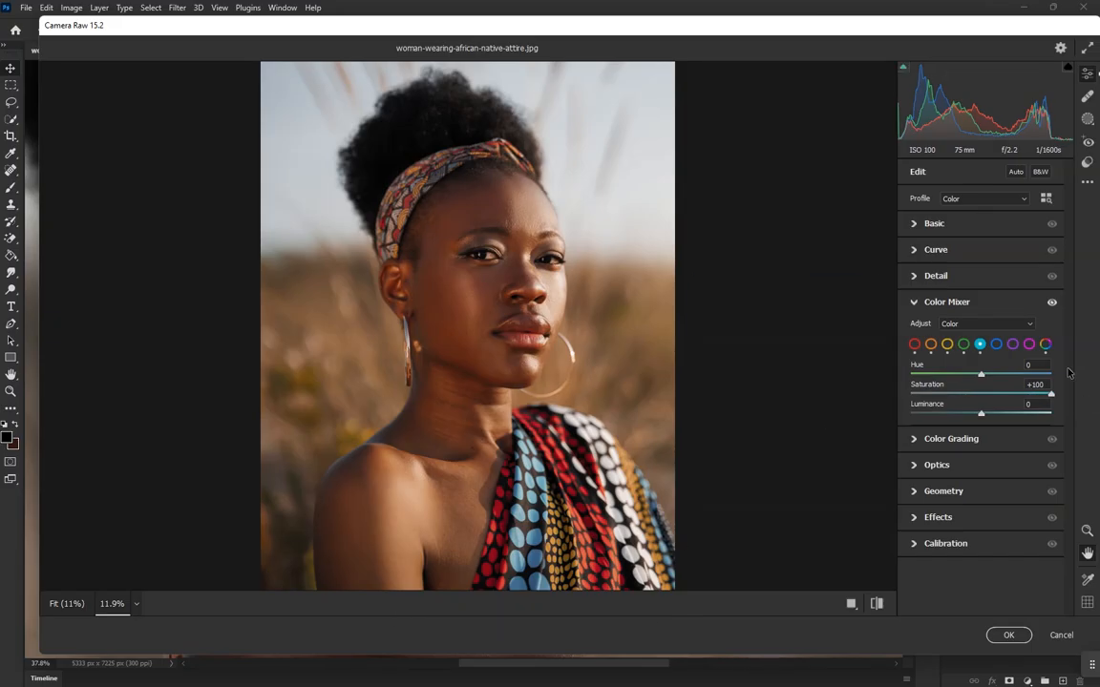
pyautogui.moveTo(965, 391); pyautogui.dragTo(924, 377)
pyautogui.moveTo(1012, 377); pyautogui.dragTo(967, 374)
pyautogui.click(1052, 303)
pyautogui.click(1052, 303)
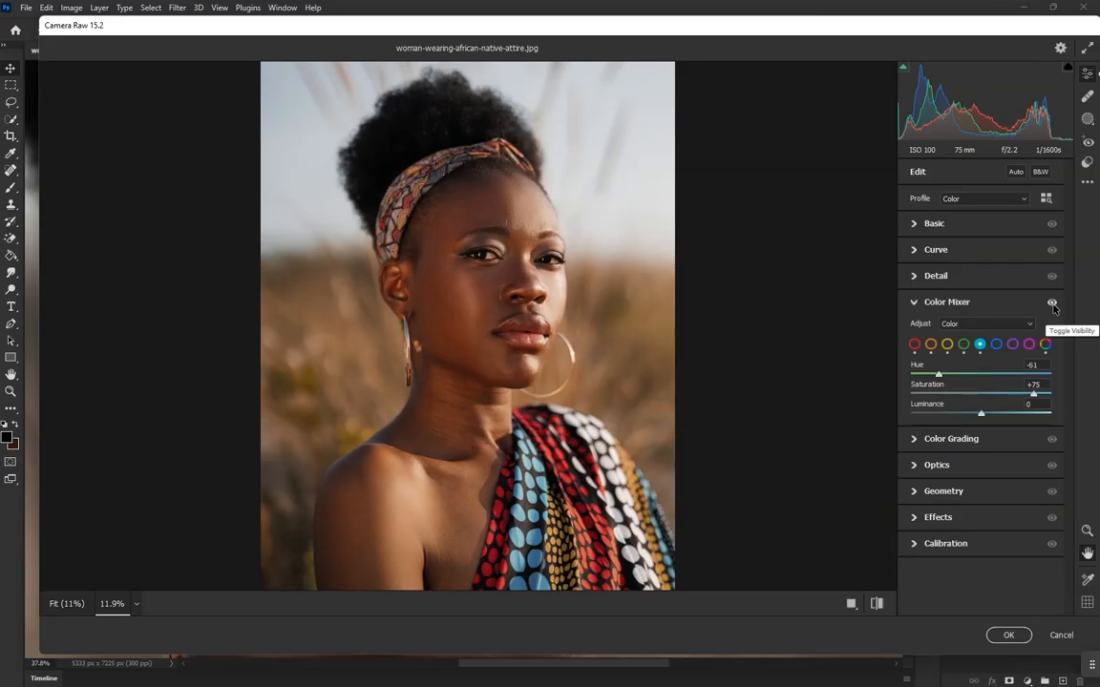
# Step: Set the blue range's hue to -30, saturation to +71 and luminance to -23 in the Color Mixer
pyautogui.click(995, 345)
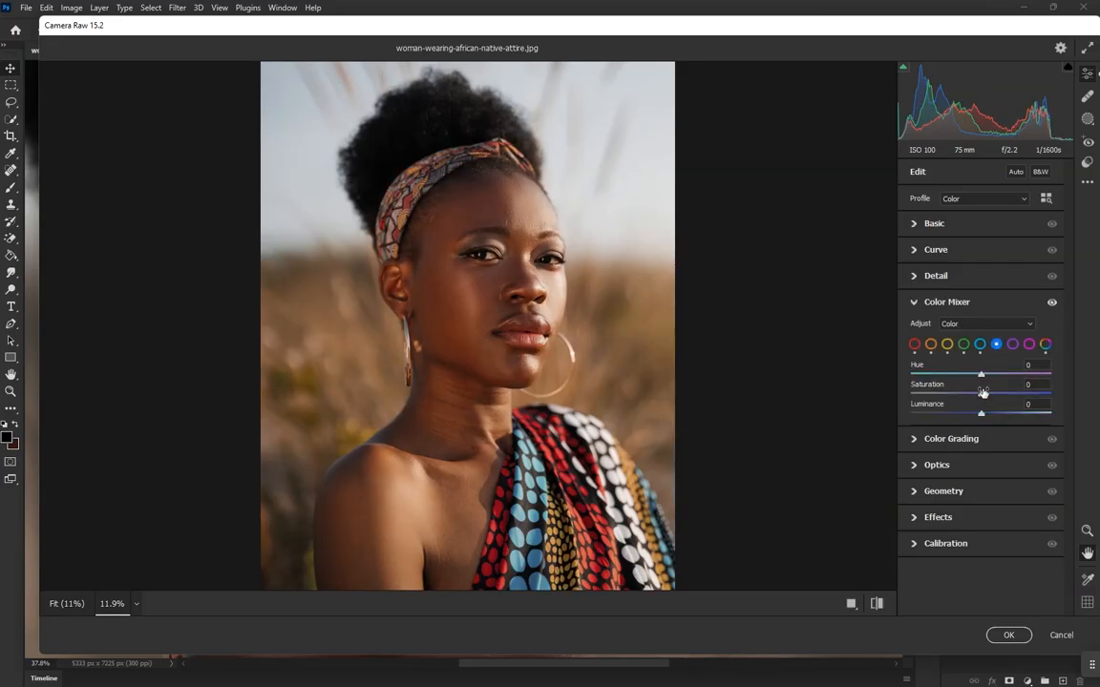
pyautogui.moveTo(1001, 396); pyautogui.dragTo(965, 376)
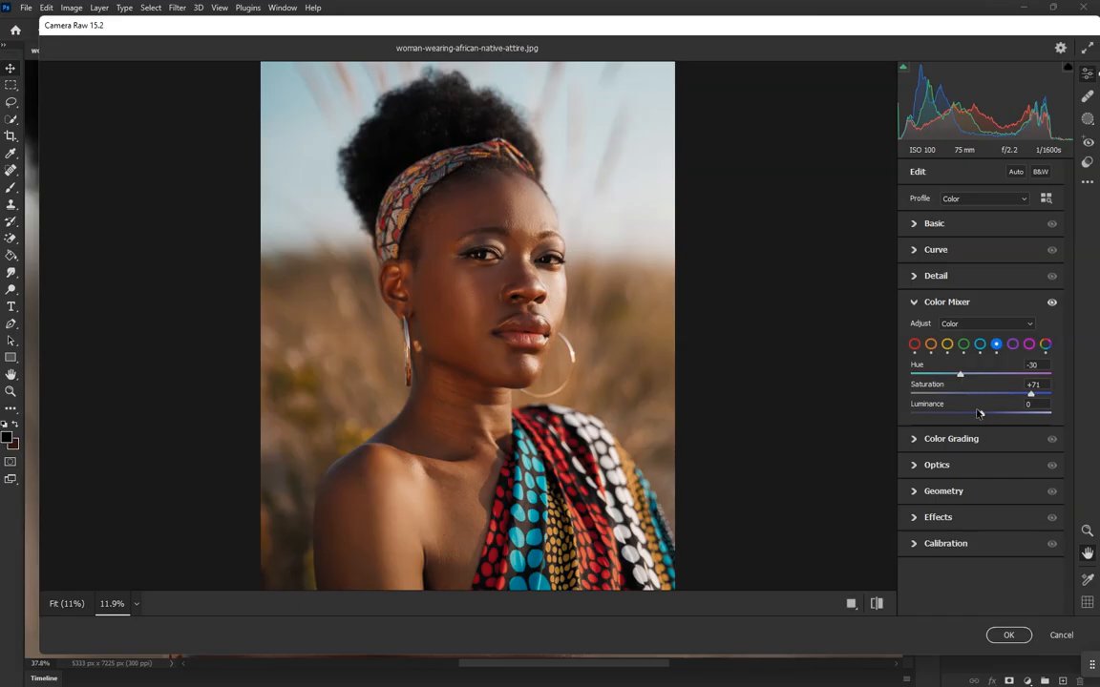
pyautogui.moveTo(981, 413); pyautogui.dragTo(964, 416)
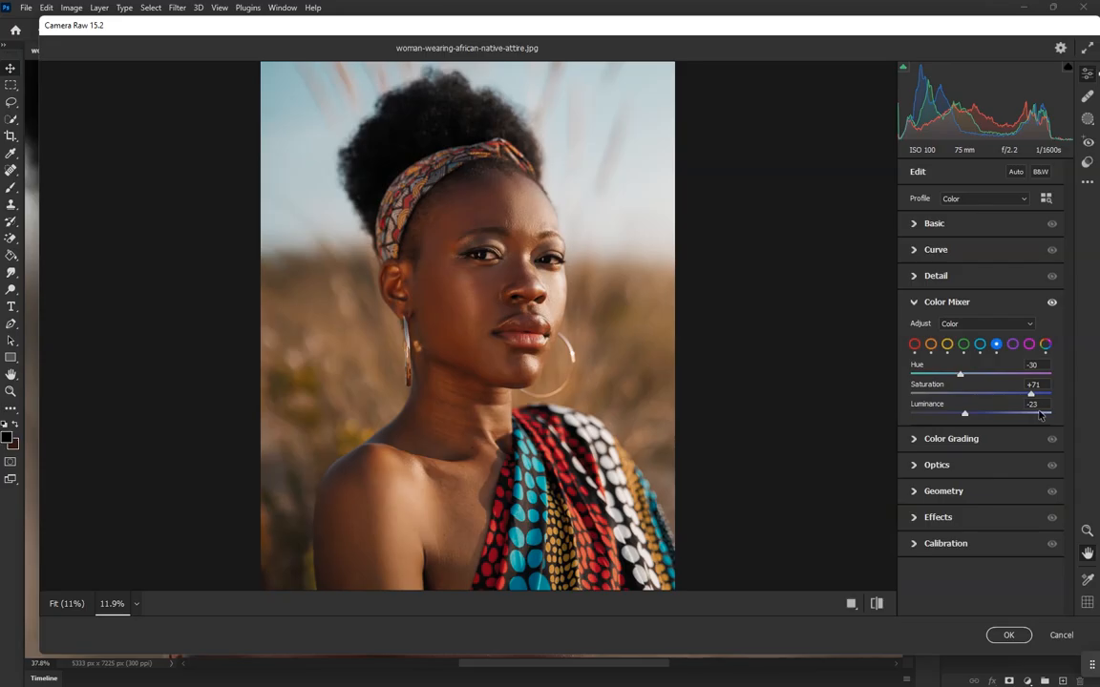
# Step: Raise the purple range's saturation to +35 and adjust the magenta range's saturation in the Color Mixer
pyautogui.click(1012, 344)
pyautogui.moveTo(981, 395); pyautogui.dragTo(1008, 395)
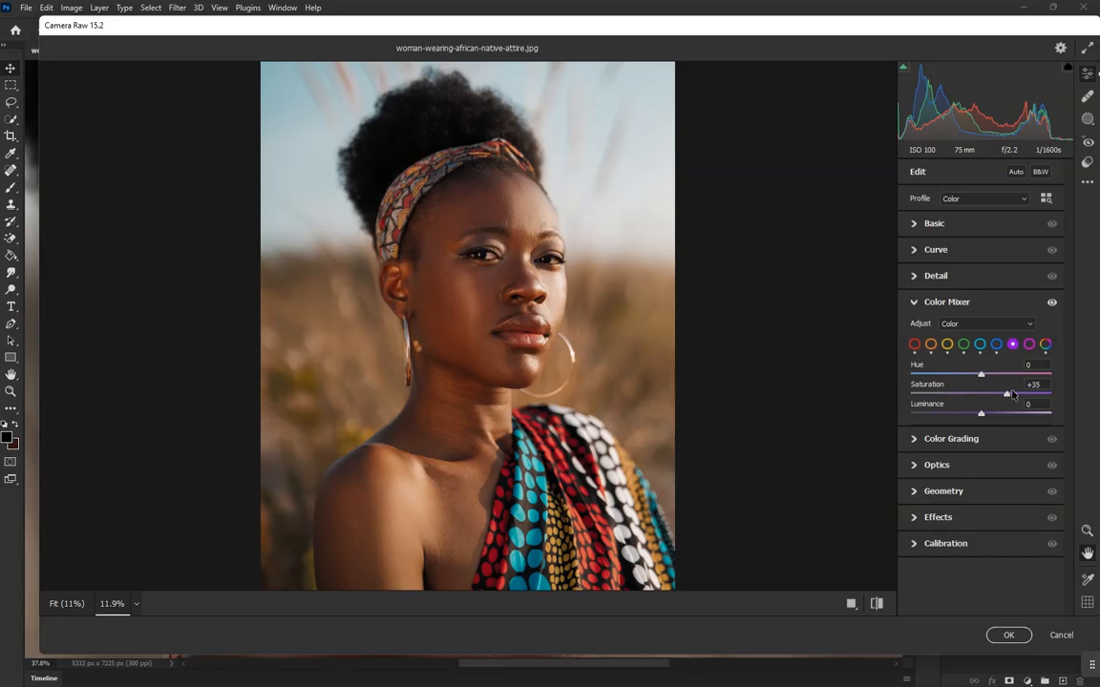
pyautogui.click(1028, 343)
pyautogui.moveTo(1001, 393); pyautogui.dragTo(1010, 398)
# Step: Set Blacks to -39, Contrast to +14 and Highlights to -13 in the Basic adjustments, and compare with the original
pyautogui.click(928, 225)
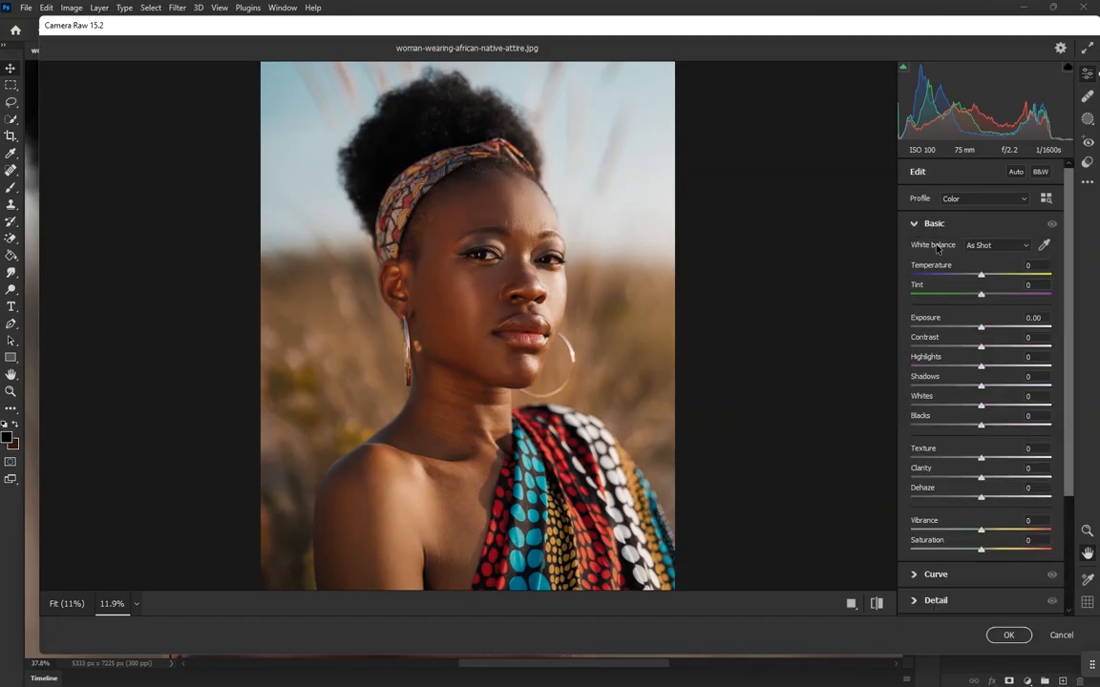
pyautogui.moveTo(982, 426); pyautogui.dragTo(954, 431)
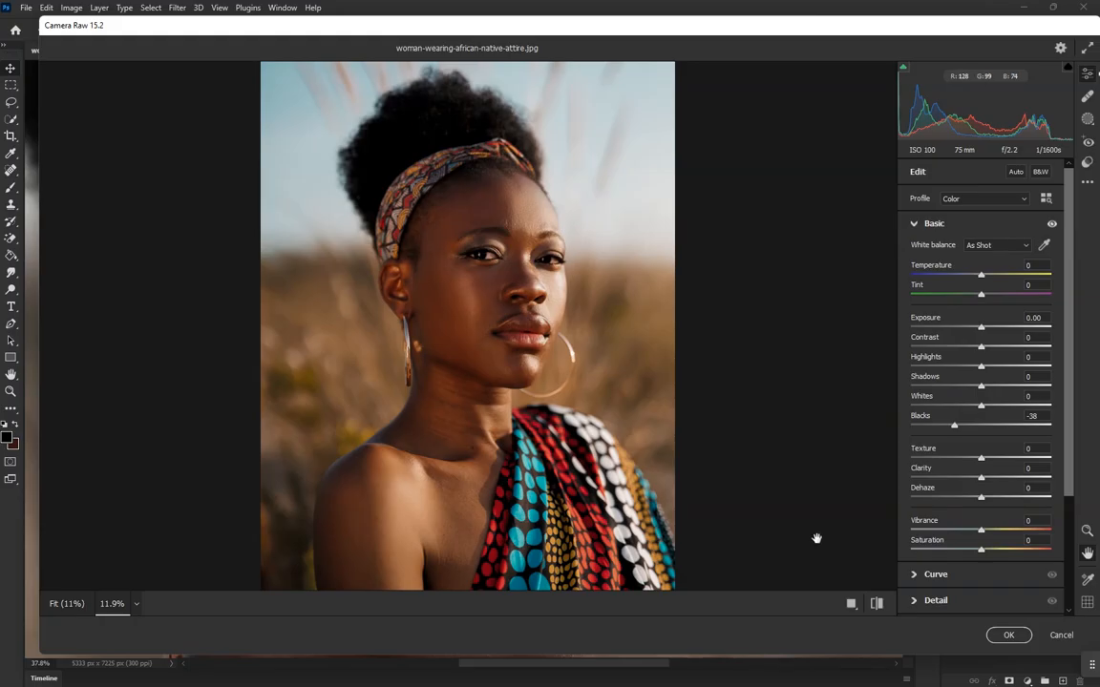
pyautogui.moveTo(952, 428); pyautogui.dragTo(954, 429)
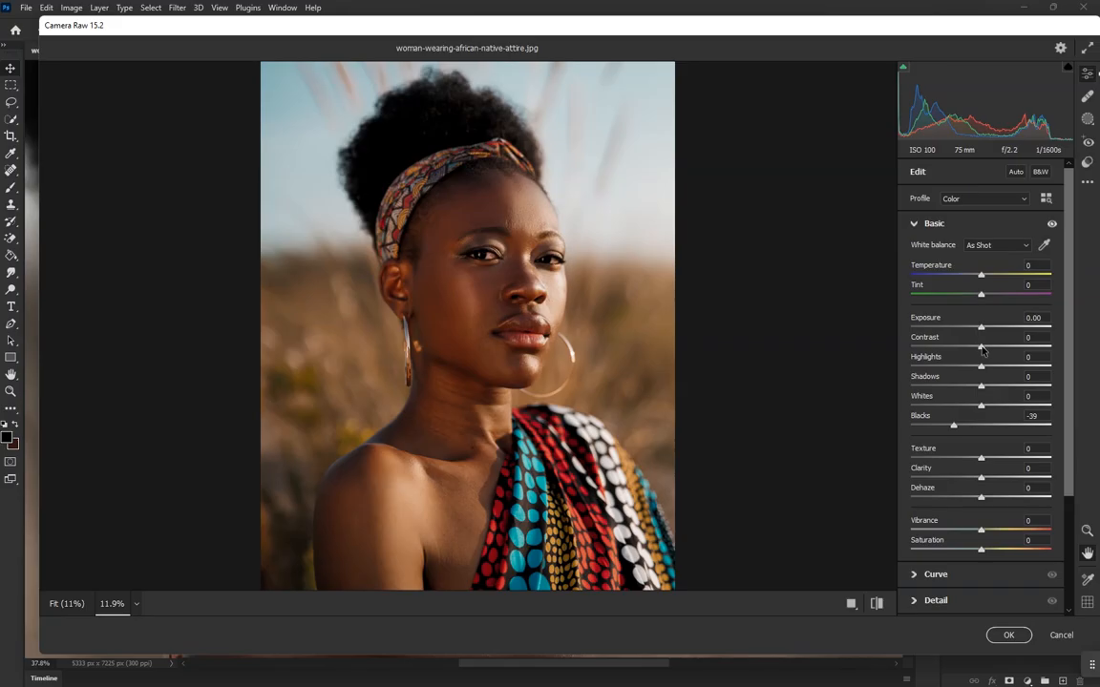
pyautogui.moveTo(981, 349)
pyautogui.mouseDown()
pyautogui.moveTo(996, 349)
pyautogui.moveTo(973, 369)
pyautogui.mouseUp()
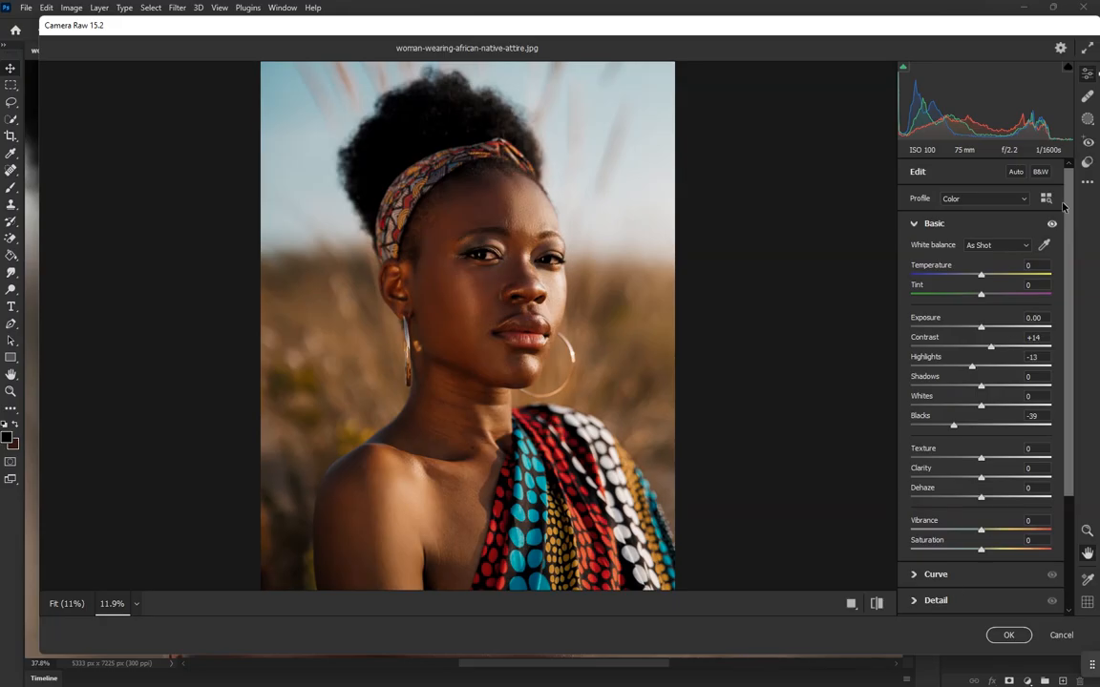
pyautogui.click(878, 603)
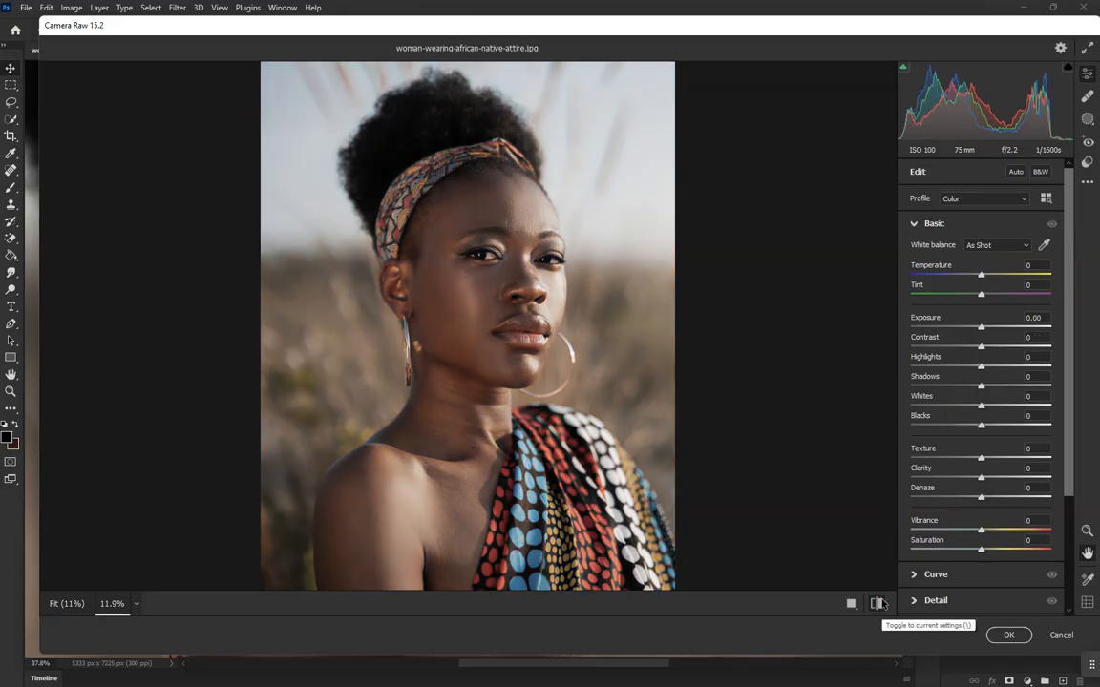
pyautogui.click(878, 604)
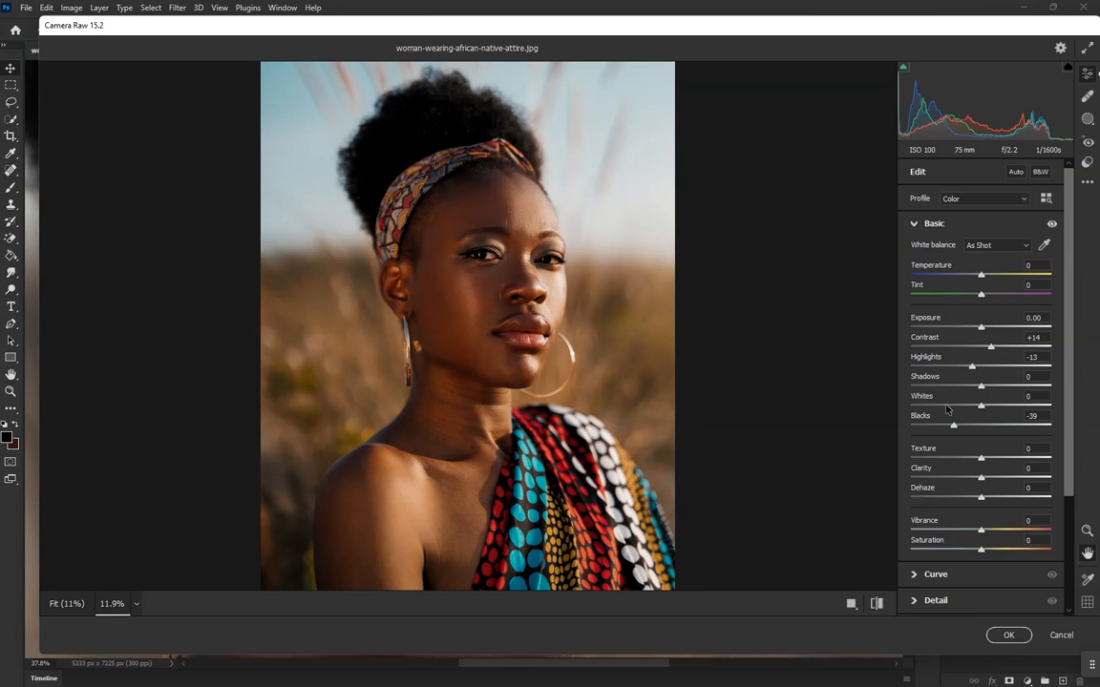
# Step: Set Whites to -8 and Shadows to -2 in the Basic adjustments, and compare with the original
pyautogui.moveTo(982, 407); pyautogui.dragTo(1008, 407)
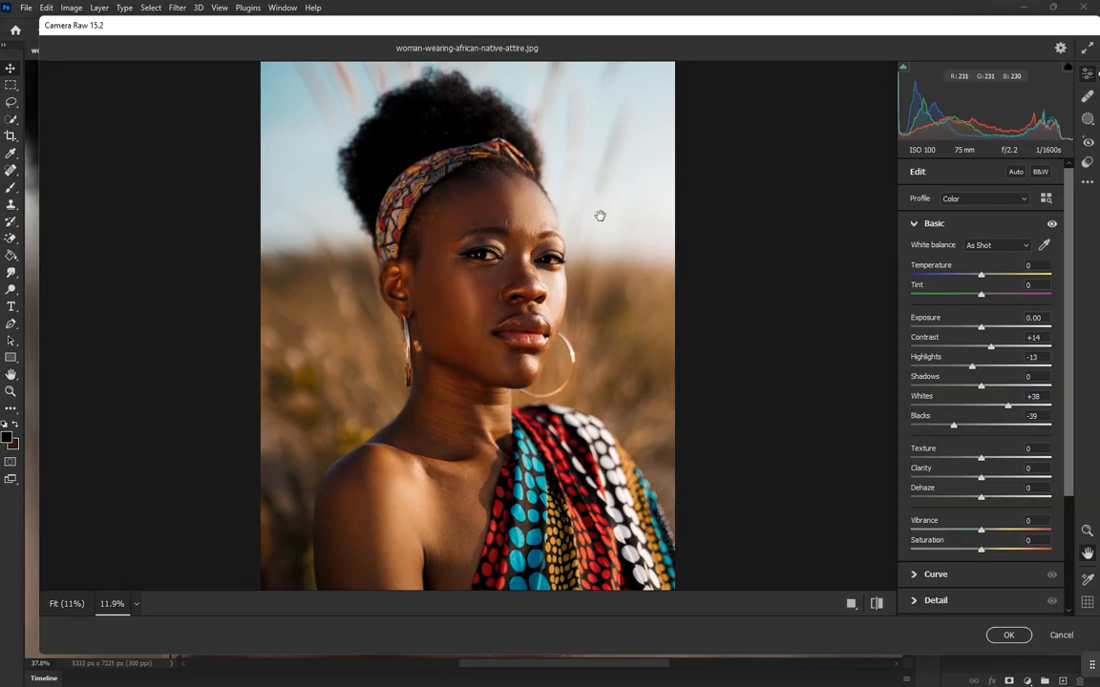
pyautogui.moveTo(999, 409); pyautogui.dragTo(975, 409)
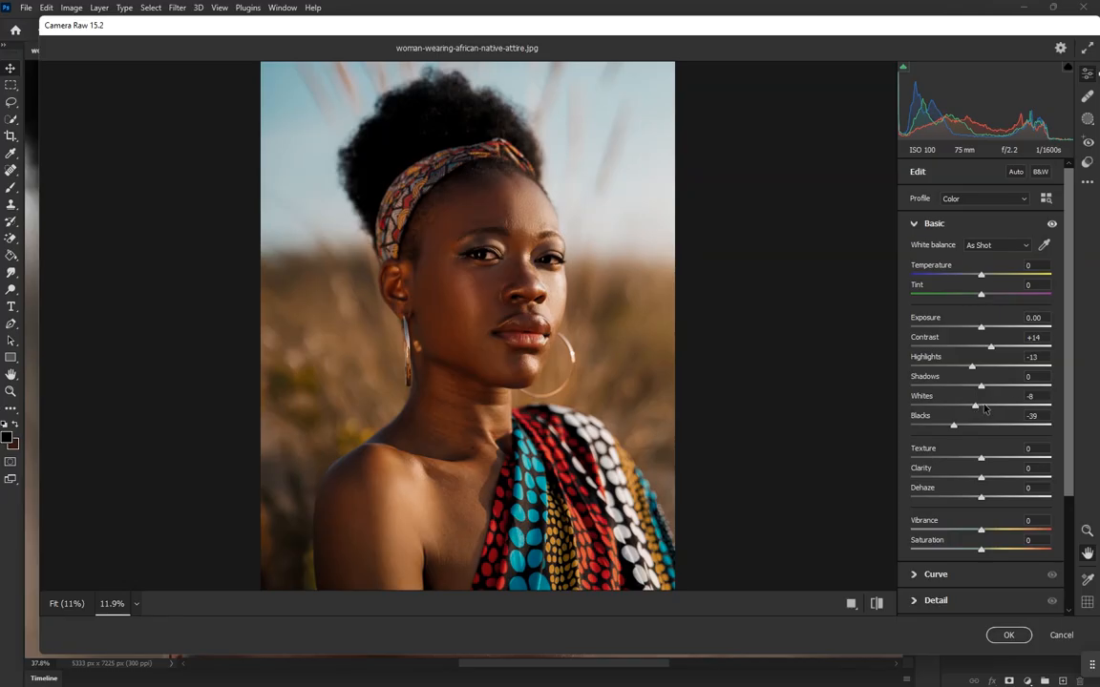
pyautogui.moveTo(981, 390)
pyautogui.mouseDown()
pyautogui.moveTo(1004, 386)
pyautogui.moveTo(981, 386)
pyautogui.mouseUp()
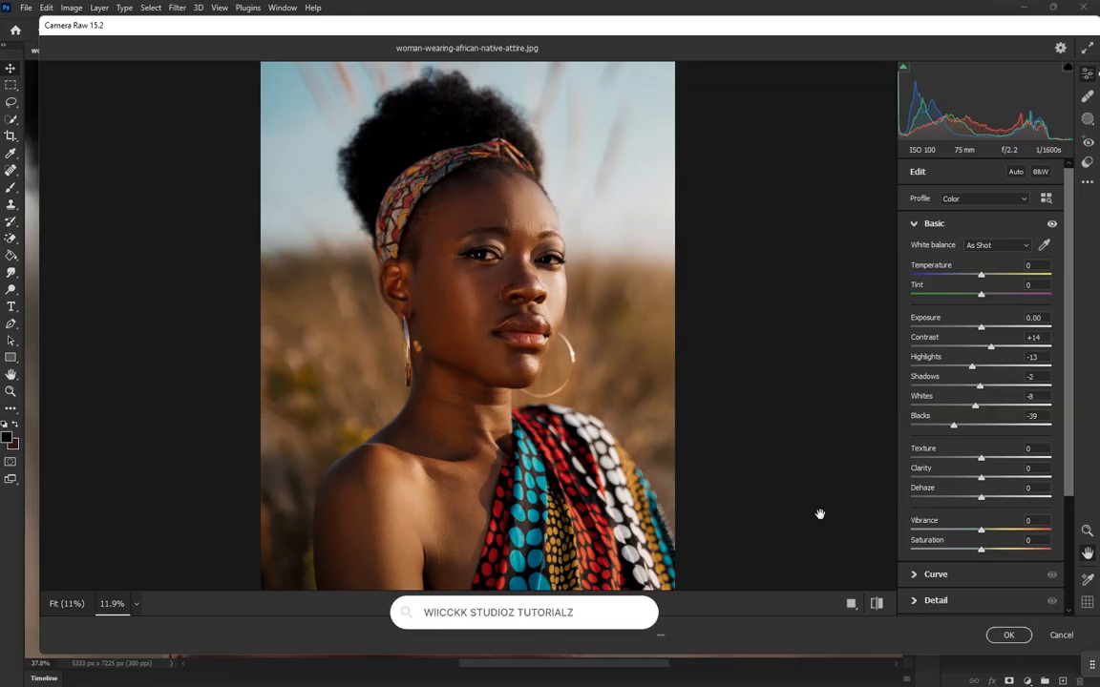
pyautogui.click(876, 605)
pyautogui.click(877, 604)
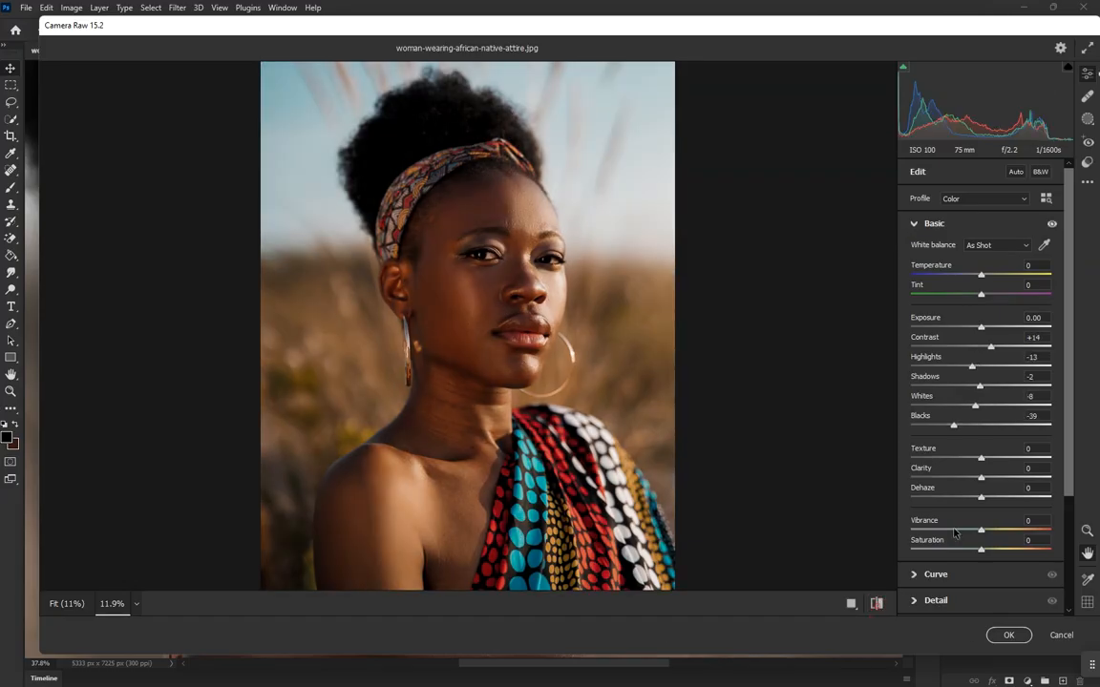
# Step: Examine the facial skin tones up close and compare the edited portrait with the original
pyautogui.scroll(-4, 619, 393)
pyautogui.scroll(3, 489, 371)
pyautogui.scroll(3, 506, 344)
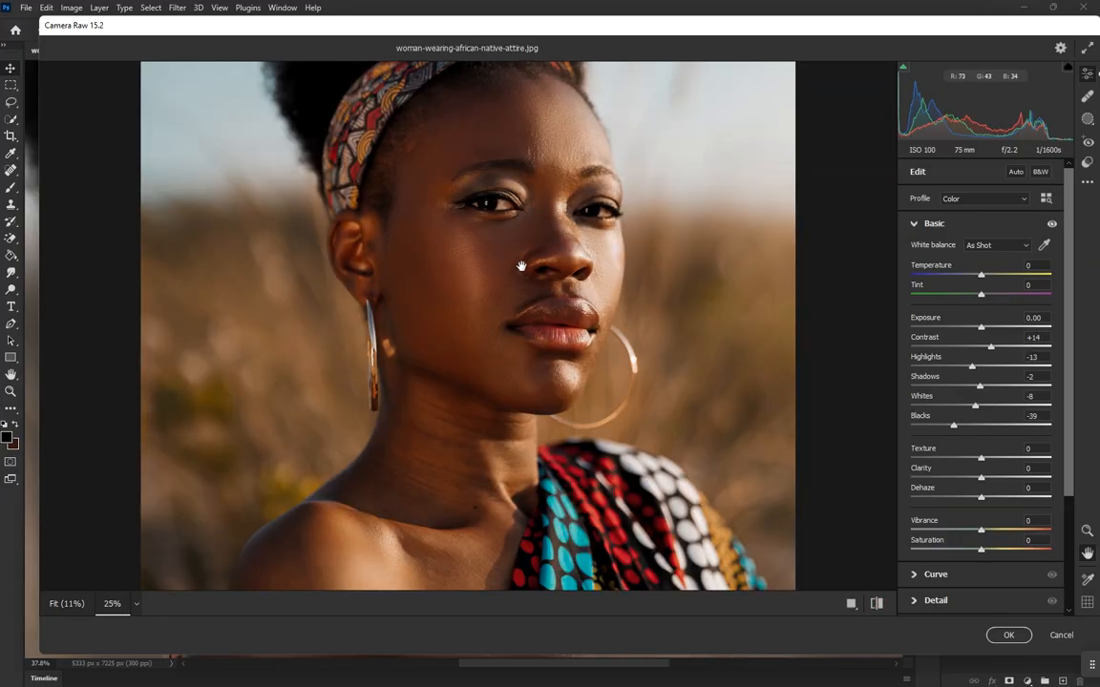
pyautogui.scroll(1, 519, 265)
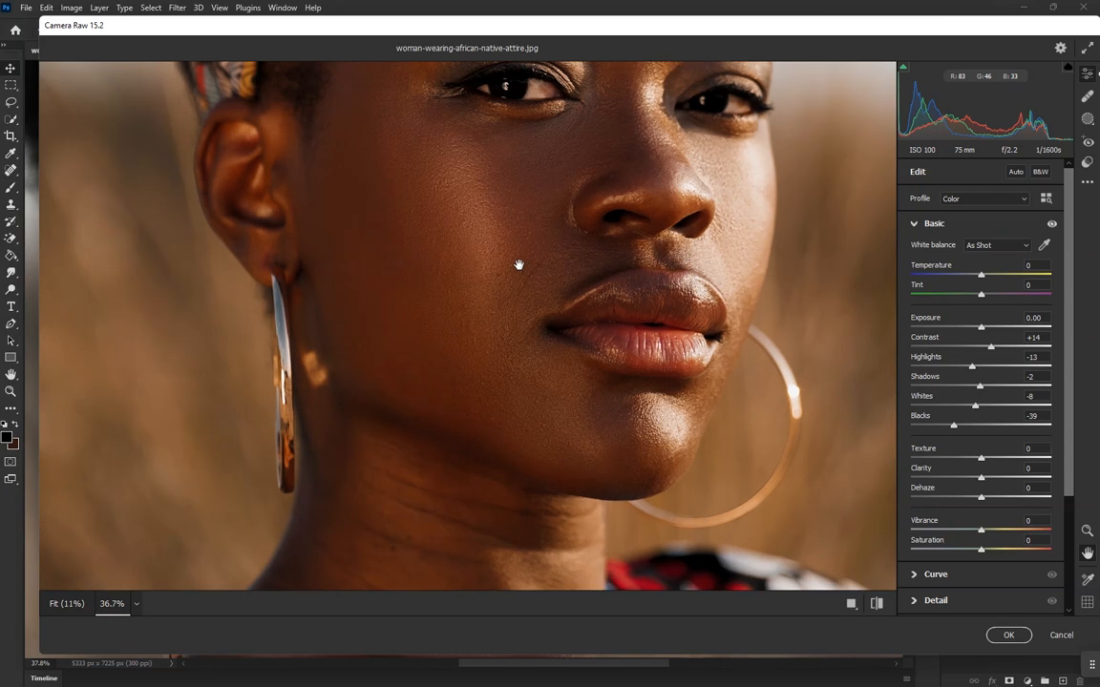
pyautogui.scroll(-1, 518, 264)
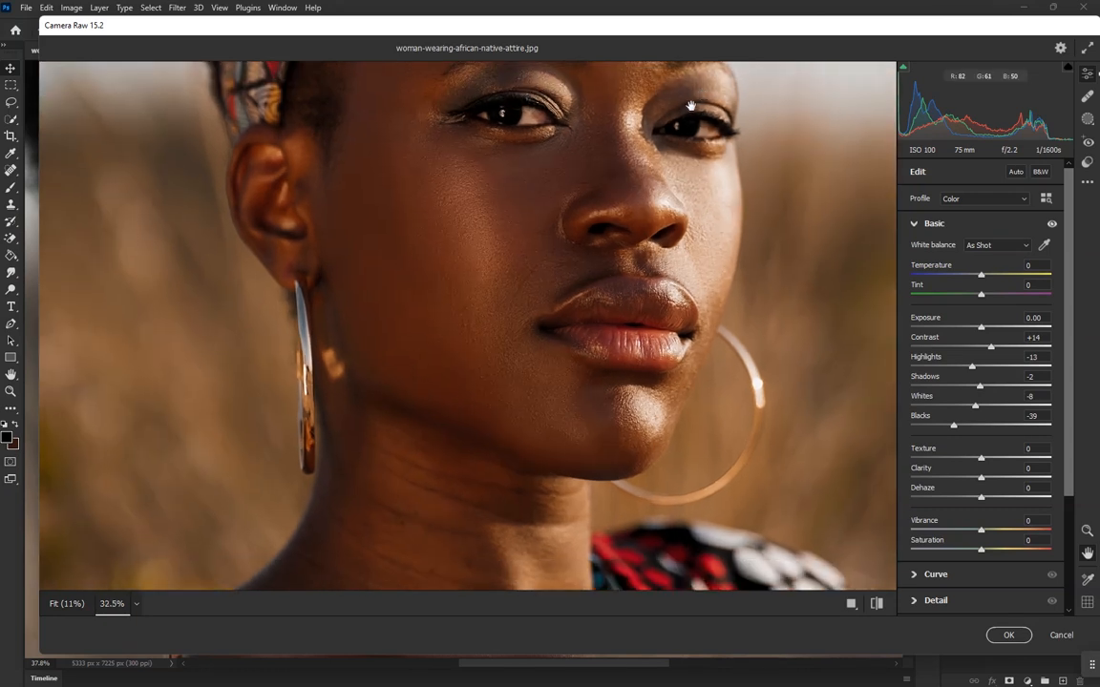
pyautogui.scroll(1, 690, 105)
pyautogui.click(877, 603)
pyautogui.click(877, 604)
pyautogui.scroll(-5, 541, 372)
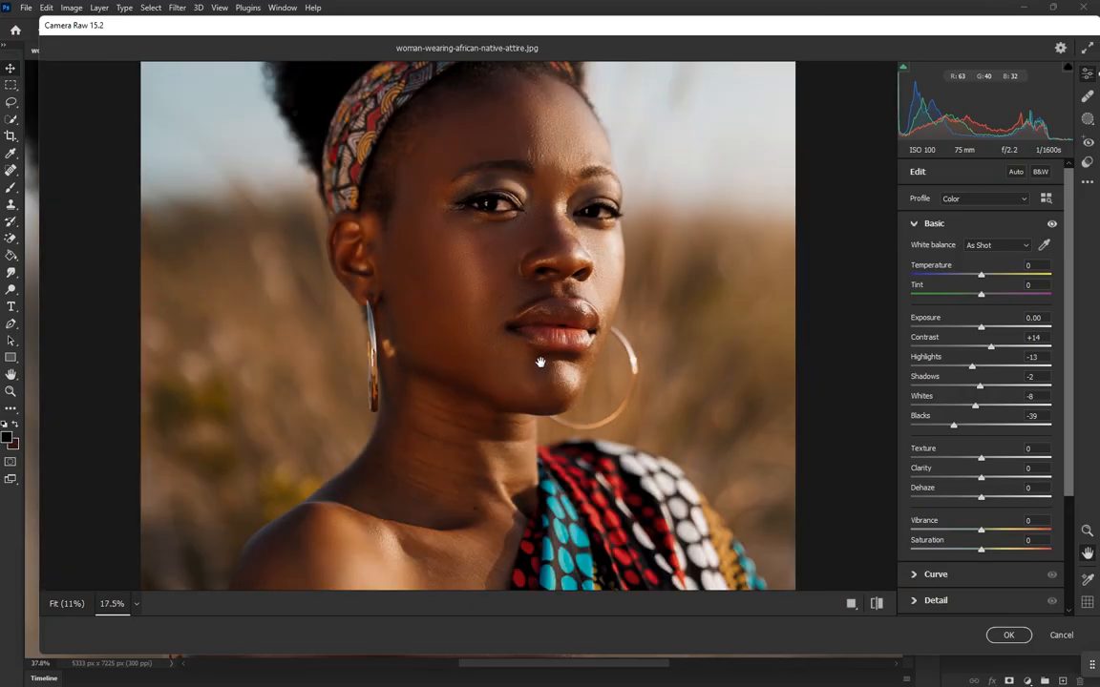
pyautogui.scroll(-1, 540, 363)
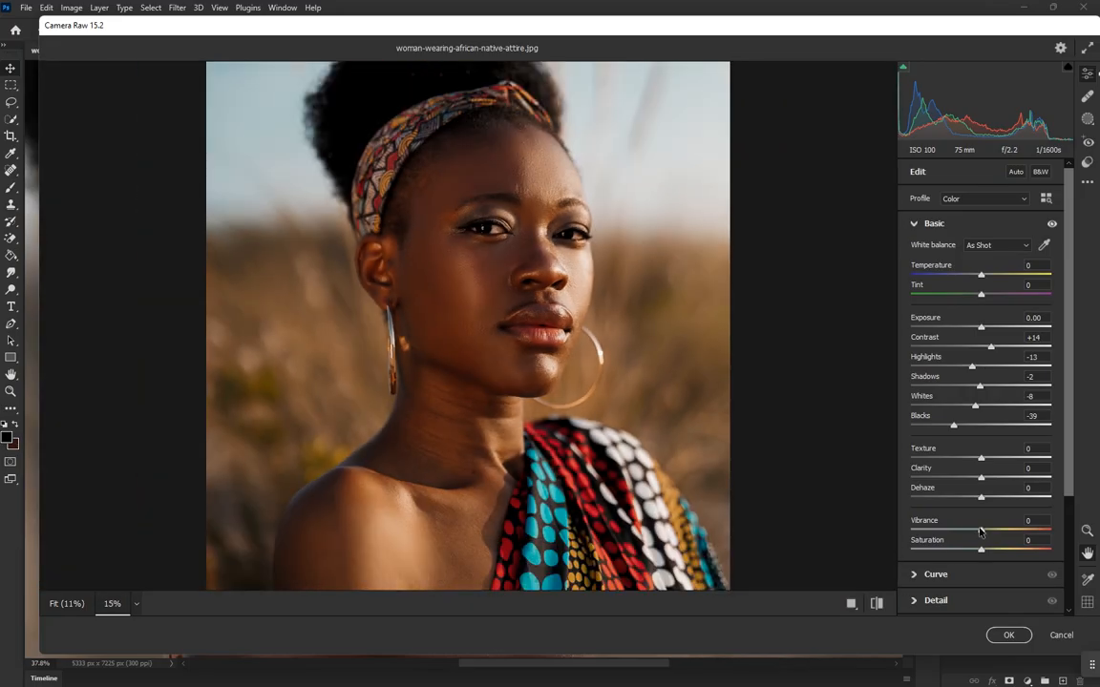
# Step: Raise Vibrance to +29 and Saturation to +18 in the Basic adjustments and check the whole portrait
pyautogui.moveTo(989, 533)
pyautogui.mouseDown()
pyautogui.moveTo(1001, 530)
pyautogui.moveTo(993, 552)
pyautogui.mouseUp()
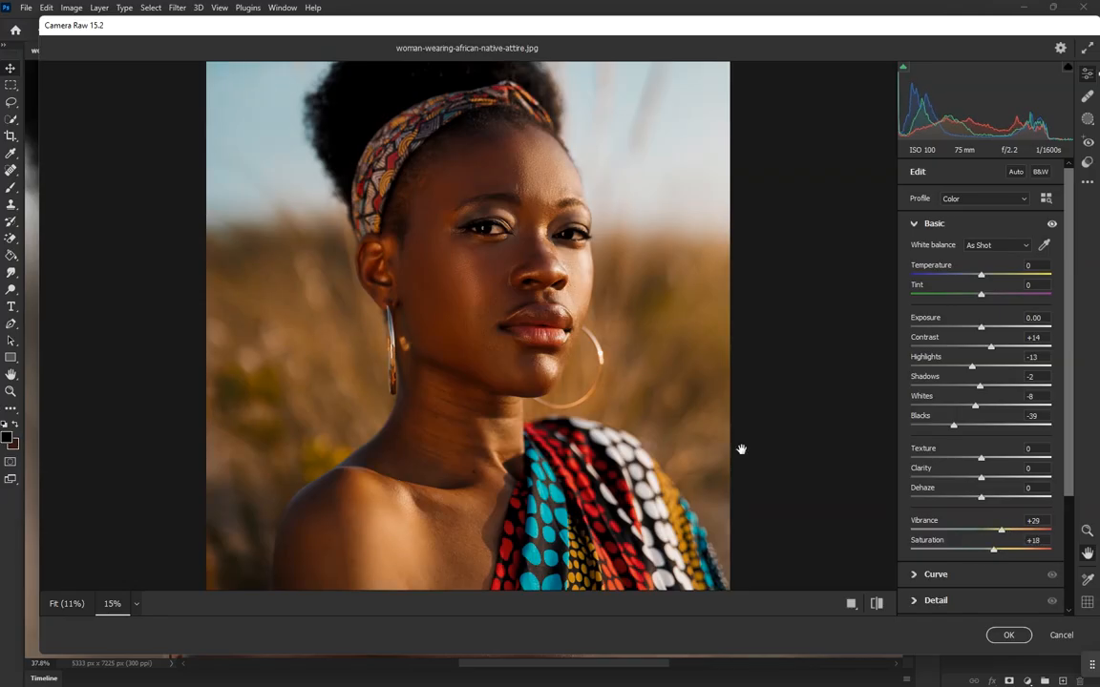
pyautogui.scroll(-6, 527, 315)
pyautogui.scroll(3, 527, 315)
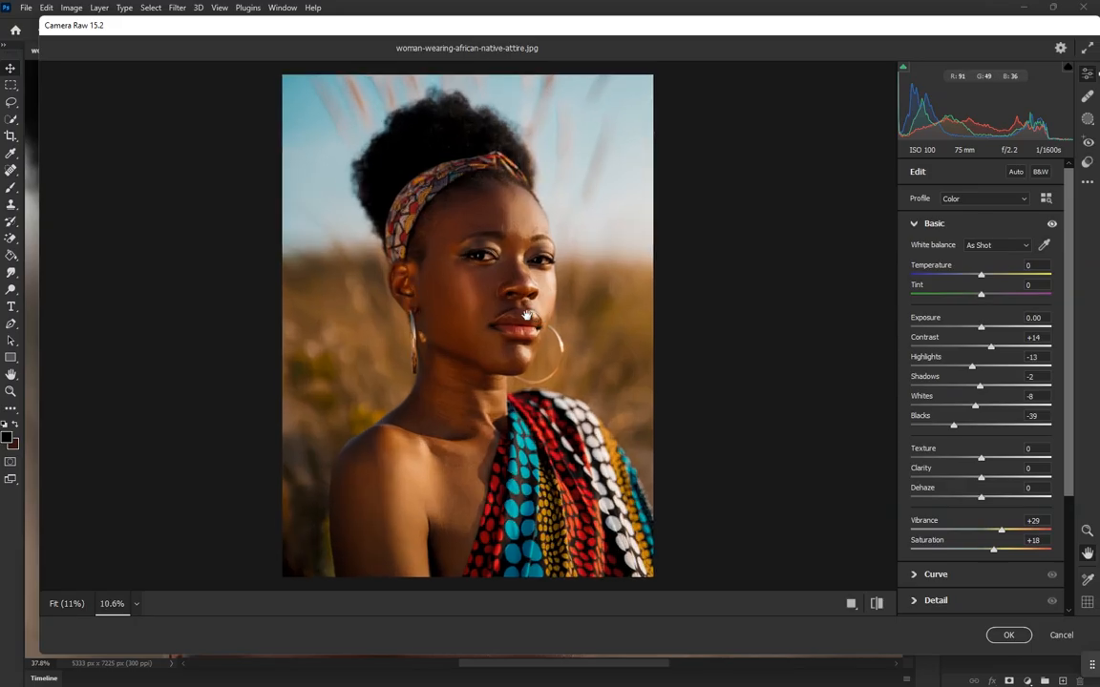
# Step: Add an Optics vignette with an amount of -8 and a midpoint of 8
pyautogui.scroll(-3, 955, 503)
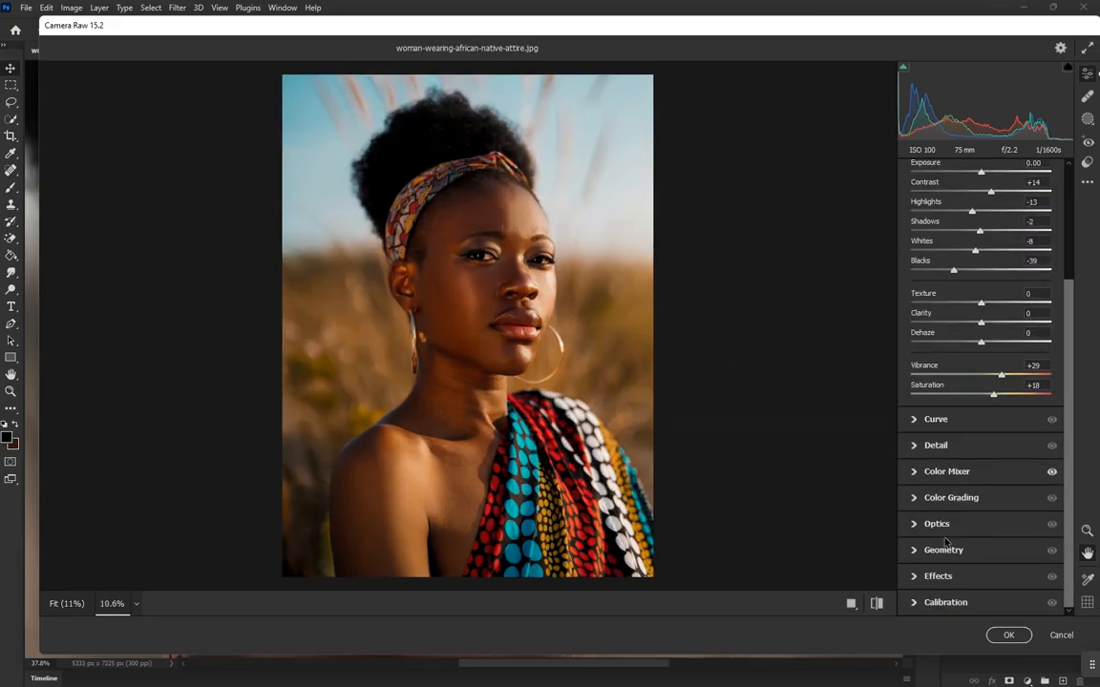
pyautogui.click(938, 525)
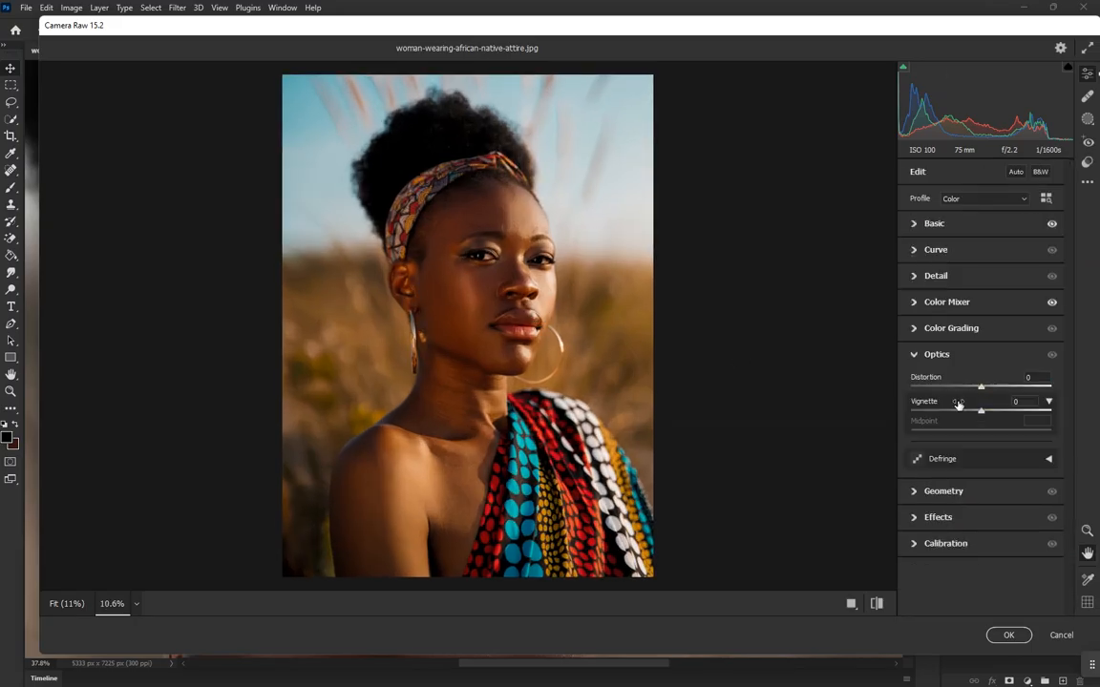
pyautogui.moveTo(980, 413); pyautogui.dragTo(941, 438)
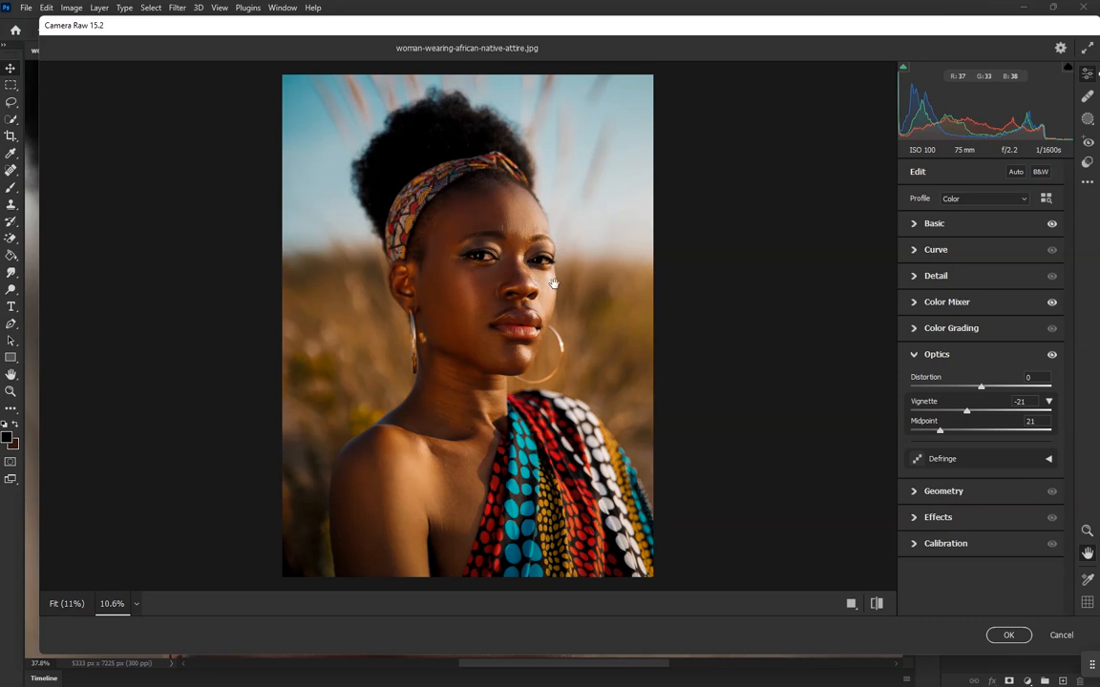
pyautogui.moveTo(956, 409)
pyautogui.mouseDown()
pyautogui.moveTo(934, 411)
pyautogui.moveTo(978, 408)
pyautogui.moveTo(928, 410)
pyautogui.moveTo(945, 417)
pyautogui.moveTo(940, 432)
pyautogui.moveTo(921, 431)
pyautogui.moveTo(977, 411)
pyautogui.mouseUp()
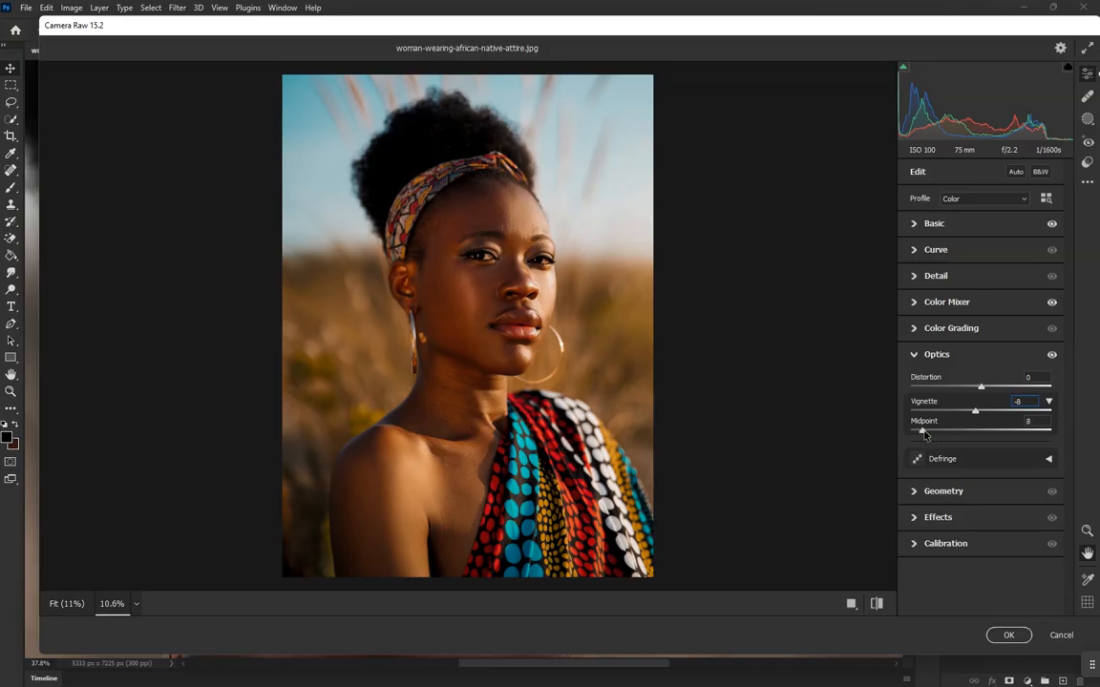
# Step: Compare the edited portrait with the original and apply the Camera Raw adjustments to the photo
pyautogui.scroll(-1, 663, 356)
pyautogui.click(876, 604)
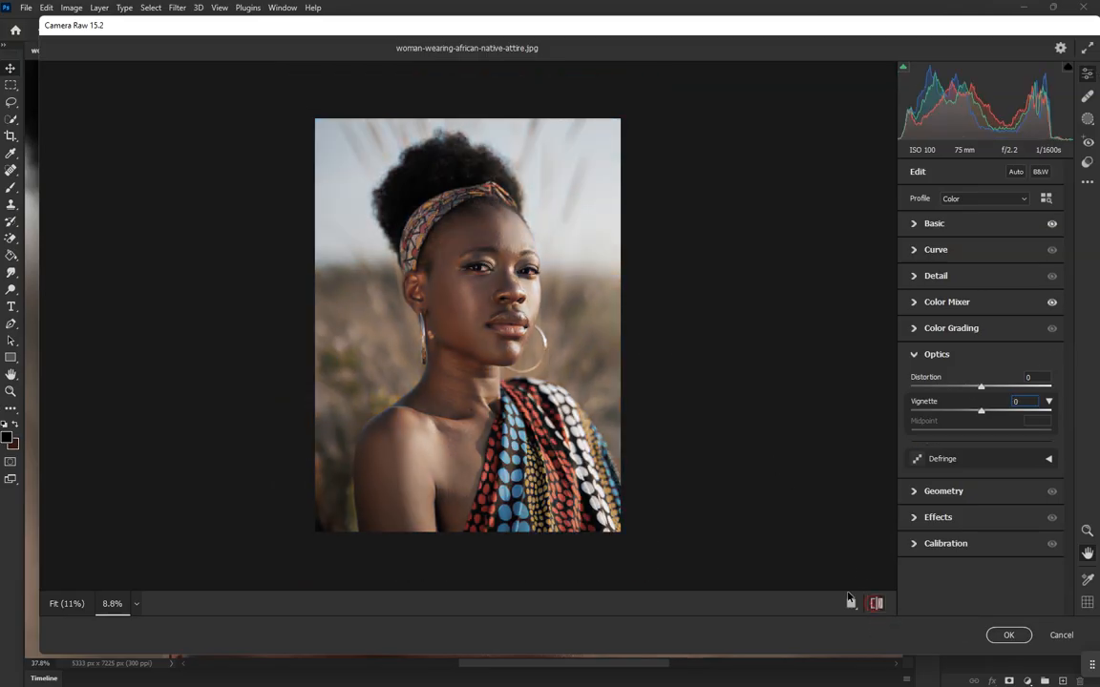
pyautogui.click(875, 603)
pyautogui.scroll(5, 493, 221)
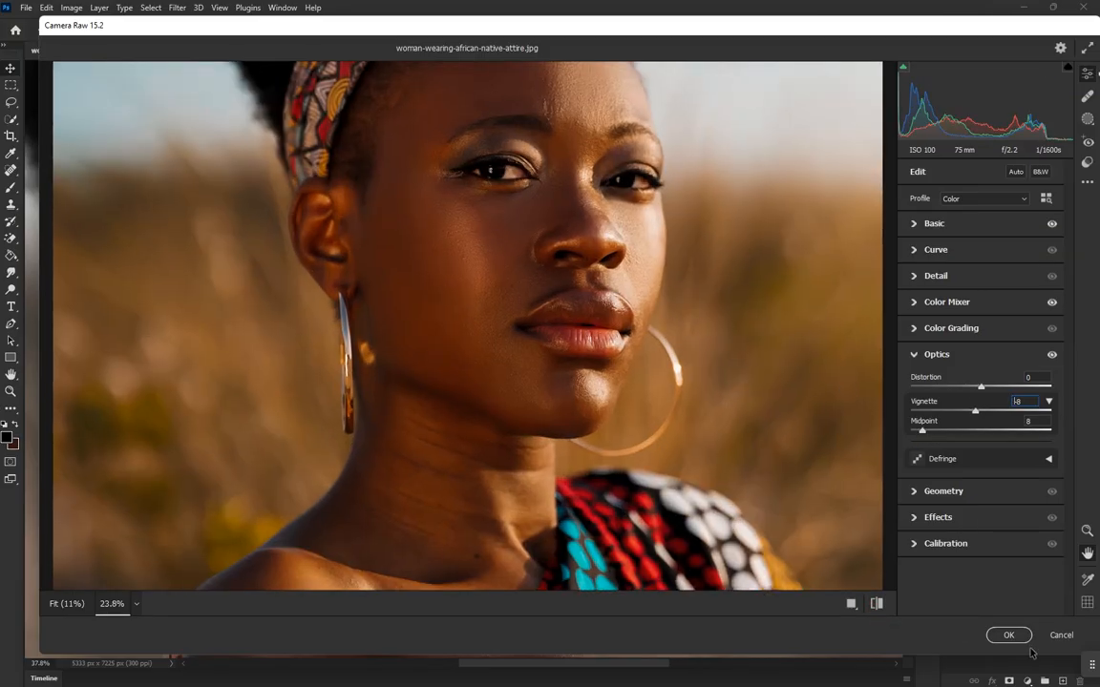
pyautogui.click(1009, 635)
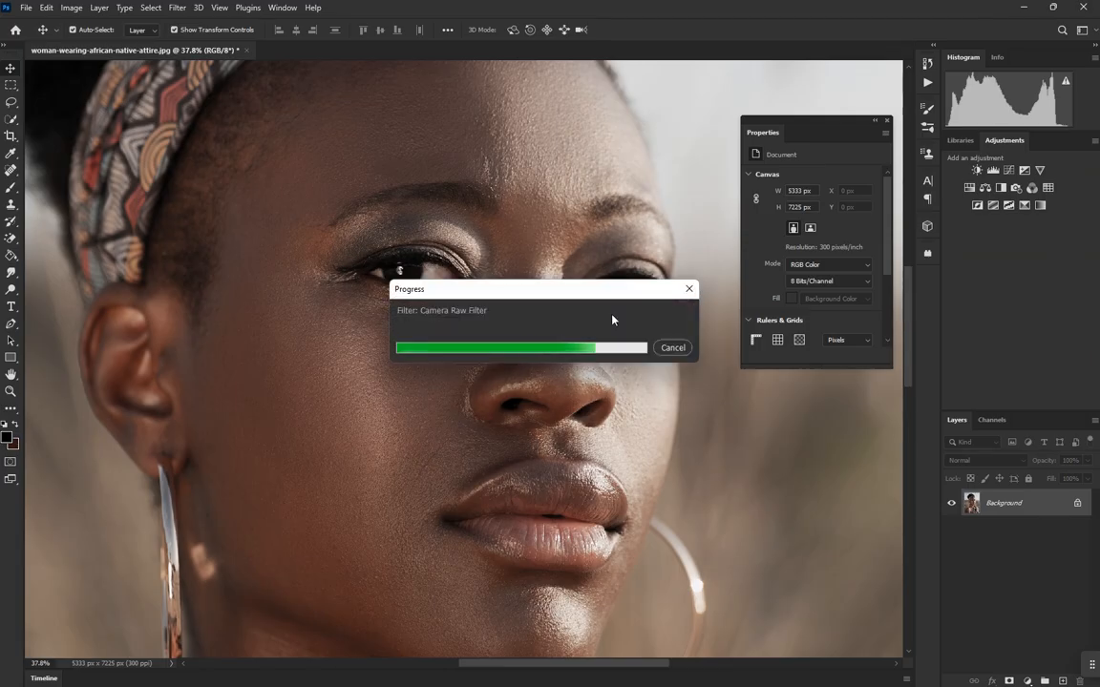
# Step: Compare the photo before and after the Camera Raw filter and examine the facial skin up close
pyautogui.hotkey('ctrl', 'z')
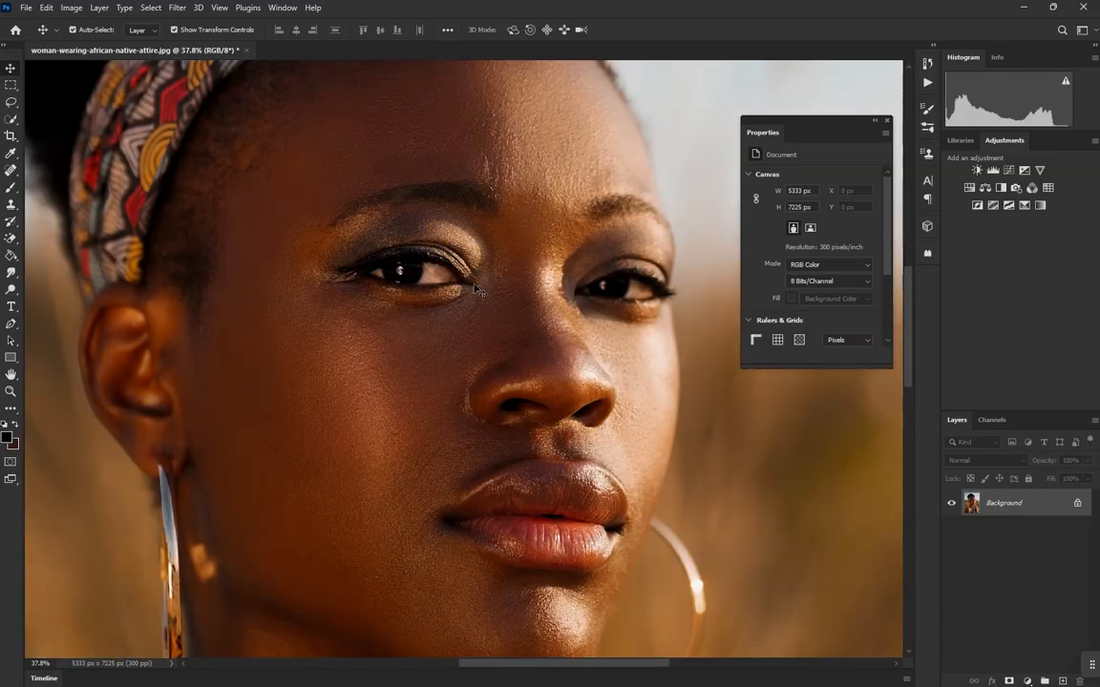
pyautogui.scroll(-4, 461, 279)
pyautogui.scroll(3, 477, 282)
pyautogui.scroll(3, 532, 293)
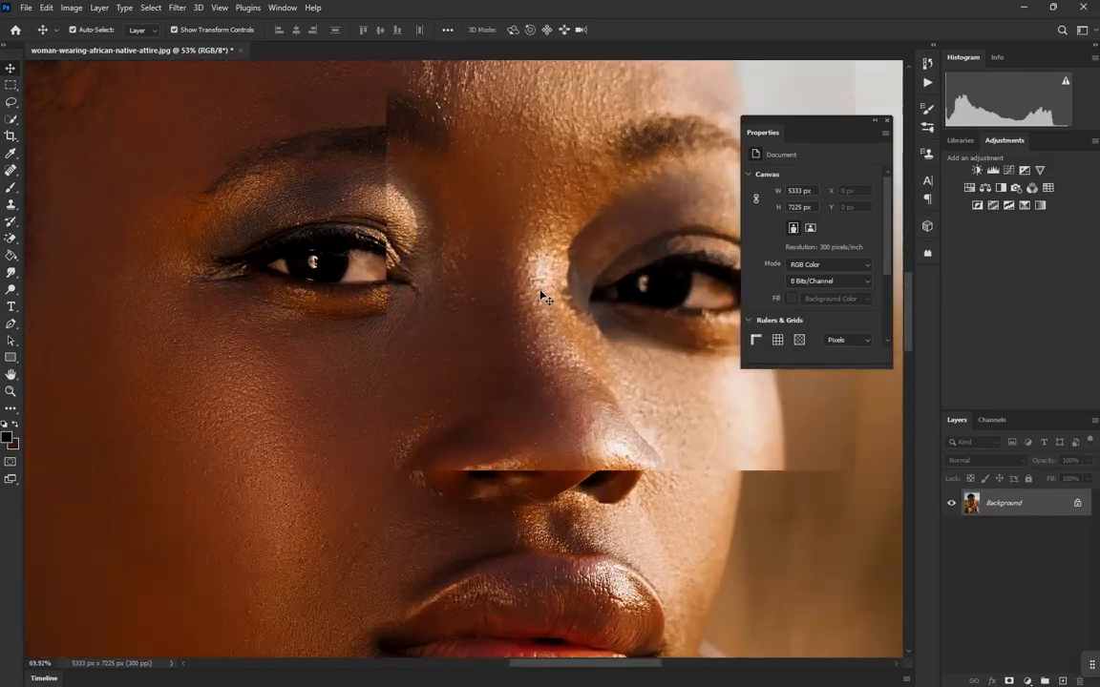
# Step: Set the foreground color to white (ffffff) and activate the Color Replacement tool
pyautogui.click(9, 438)
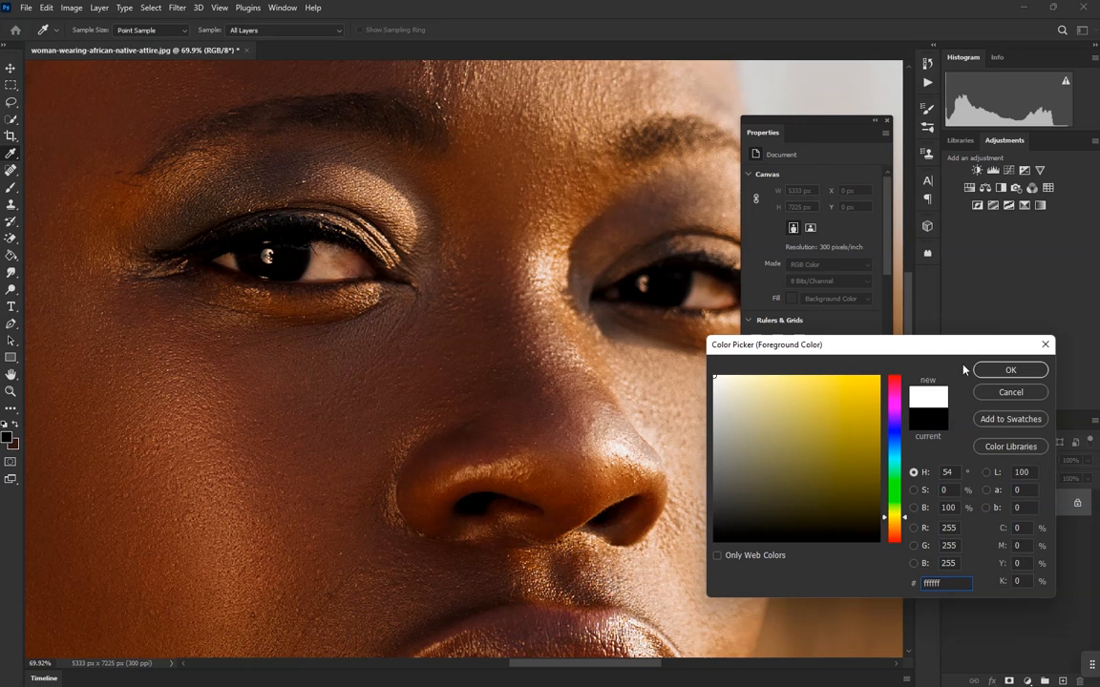
pyautogui.click(1010, 369)
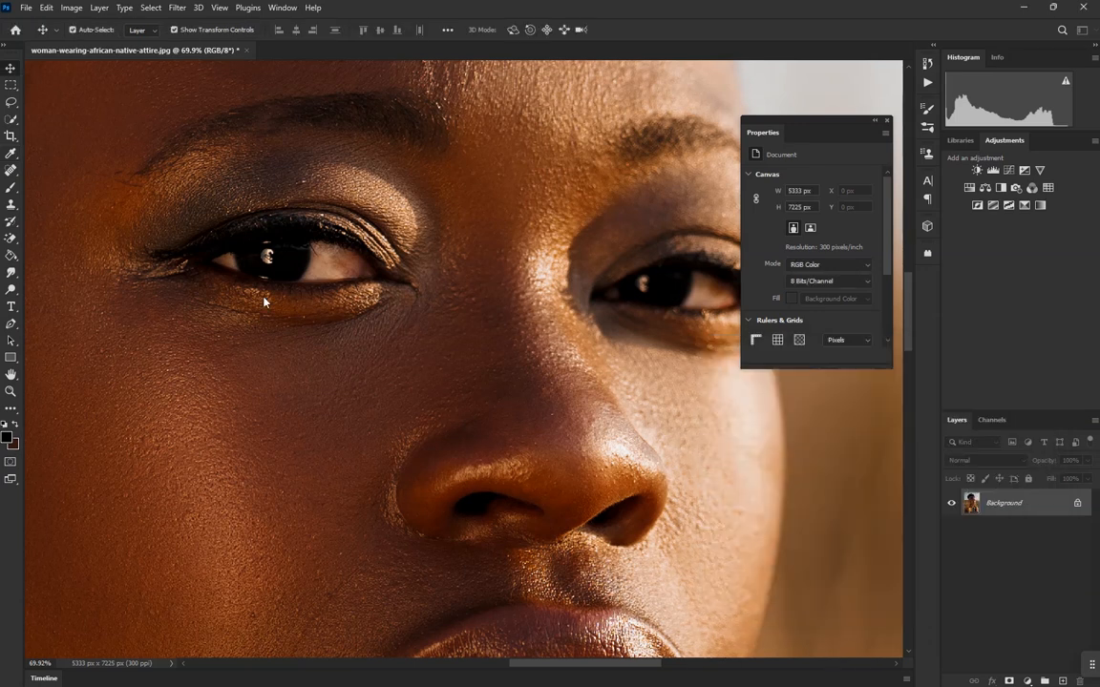
pyautogui.click(11, 187)
pyautogui.click(59, 187)
# Step: Neutralize the reddish tint in the whites of the photo's left eye, painting on both sides of the iris with a 50 px brush
pyautogui.scroll(5, 317, 254)
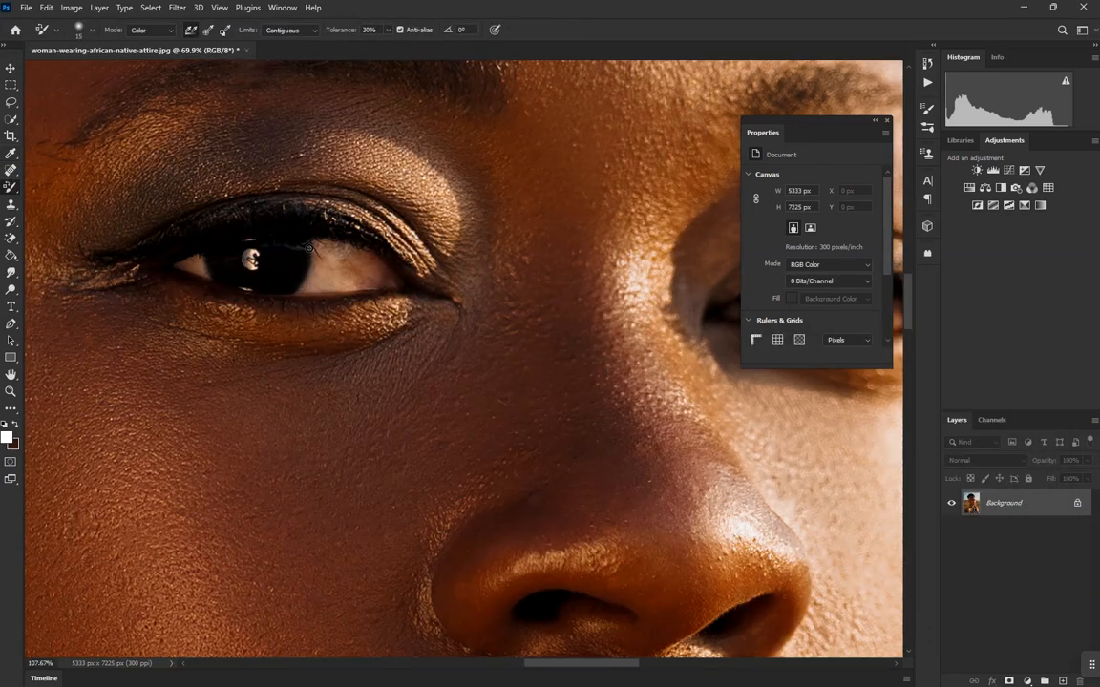
pyautogui.press(']')
pyautogui.press(']')
pyautogui.press(']')
pyautogui.press(']')
pyautogui.press(']')
pyautogui.moveTo(337, 263)
pyautogui.mouseDown()
pyautogui.moveTo(380, 260)
pyautogui.moveTo(396, 277)
pyautogui.moveTo(308, 290)
pyautogui.moveTo(330, 248)
pyautogui.moveTo(318, 285)
pyautogui.moveTo(299, 297)
pyautogui.moveTo(348, 243)
pyautogui.moveTo(398, 268)
pyautogui.moveTo(397, 281)
pyautogui.moveTo(331, 287)
pyautogui.moveTo(130, 267)
pyautogui.mouseUp()
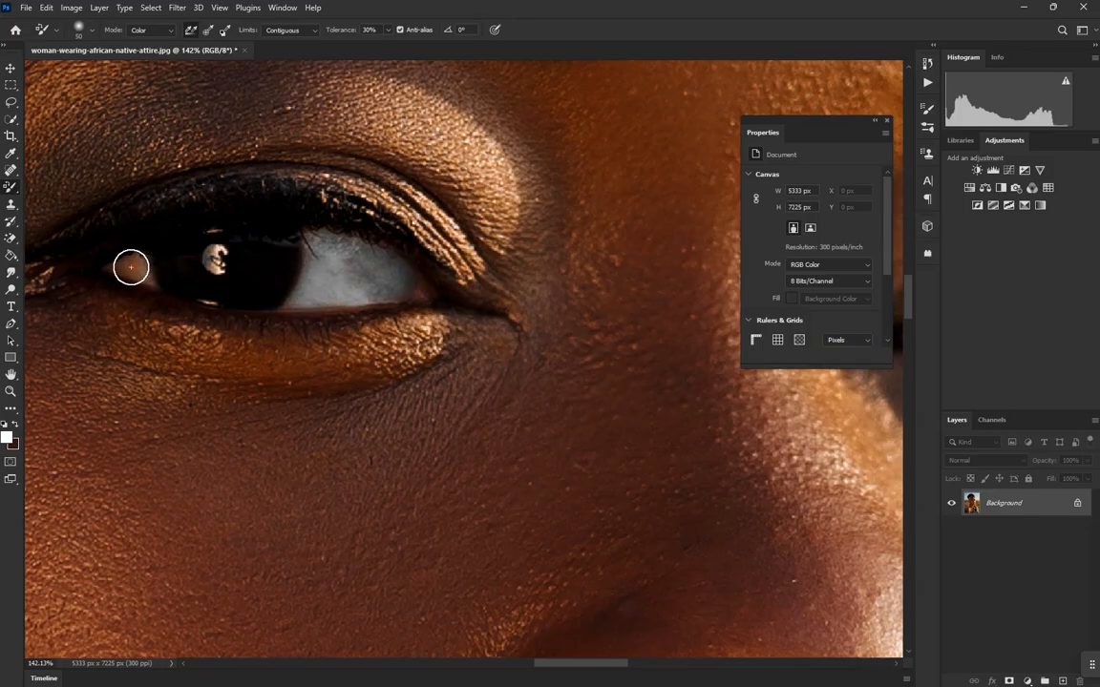
pyautogui.scroll(-2, 265, 247)
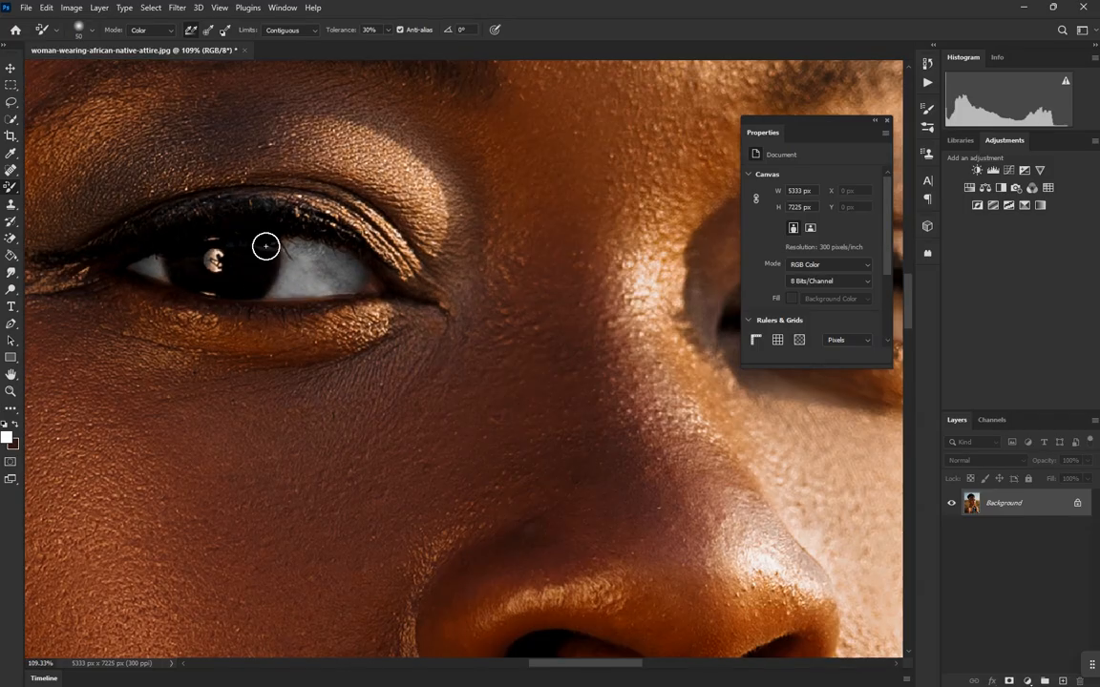
pyautogui.scroll(5, 265, 246)
pyautogui.moveTo(307, 174)
pyautogui.mouseDown()
pyautogui.moveTo(270, 307)
pyautogui.moveTo(319, 216)
pyautogui.moveTo(263, 301)
pyautogui.moveTo(309, 285)
pyautogui.mouseUp()
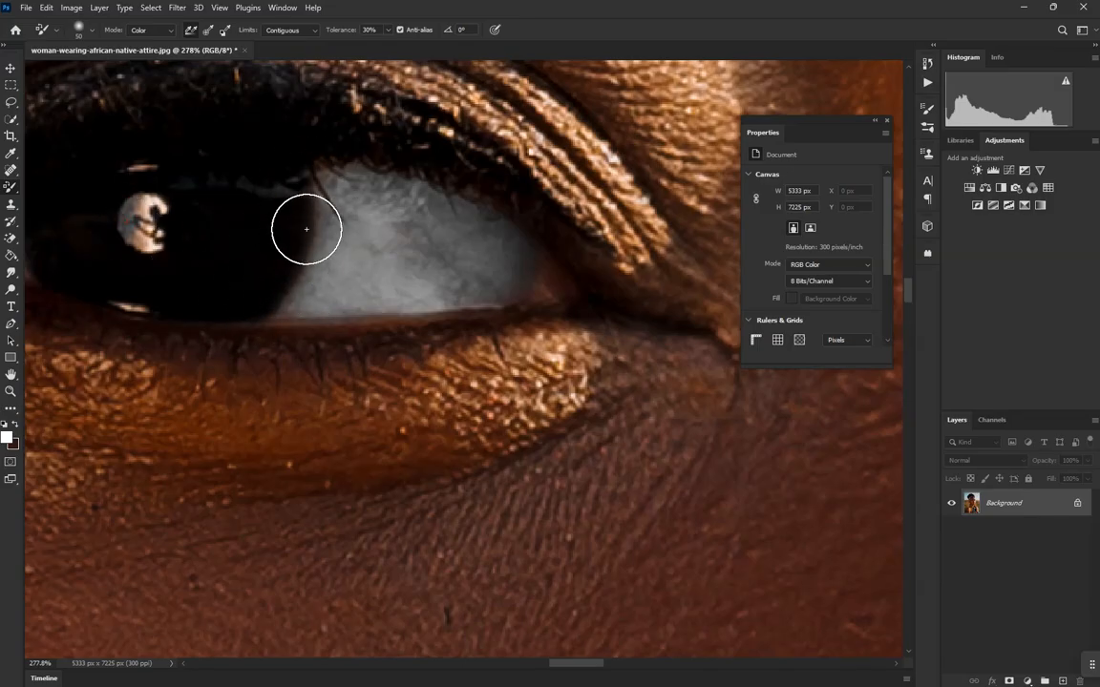
# Step: Paint over the white of the photo's right eye with the white color replacement brush to remove its orange cast
pyautogui.scroll(-8, 307, 230)
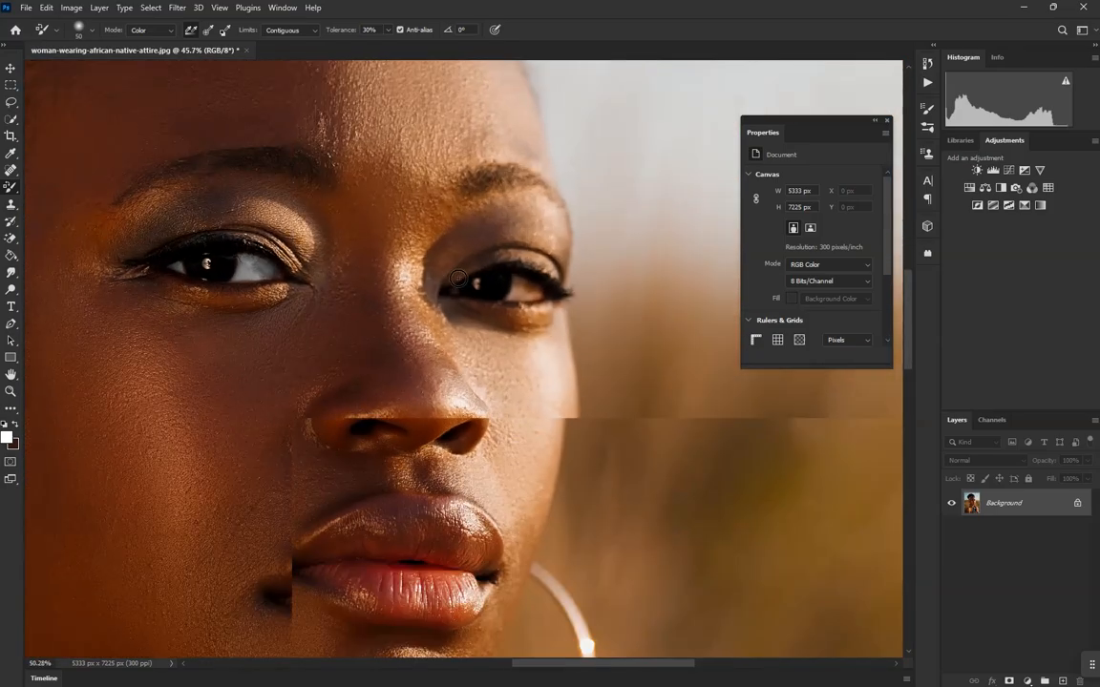
pyautogui.scroll(8, 458, 279)
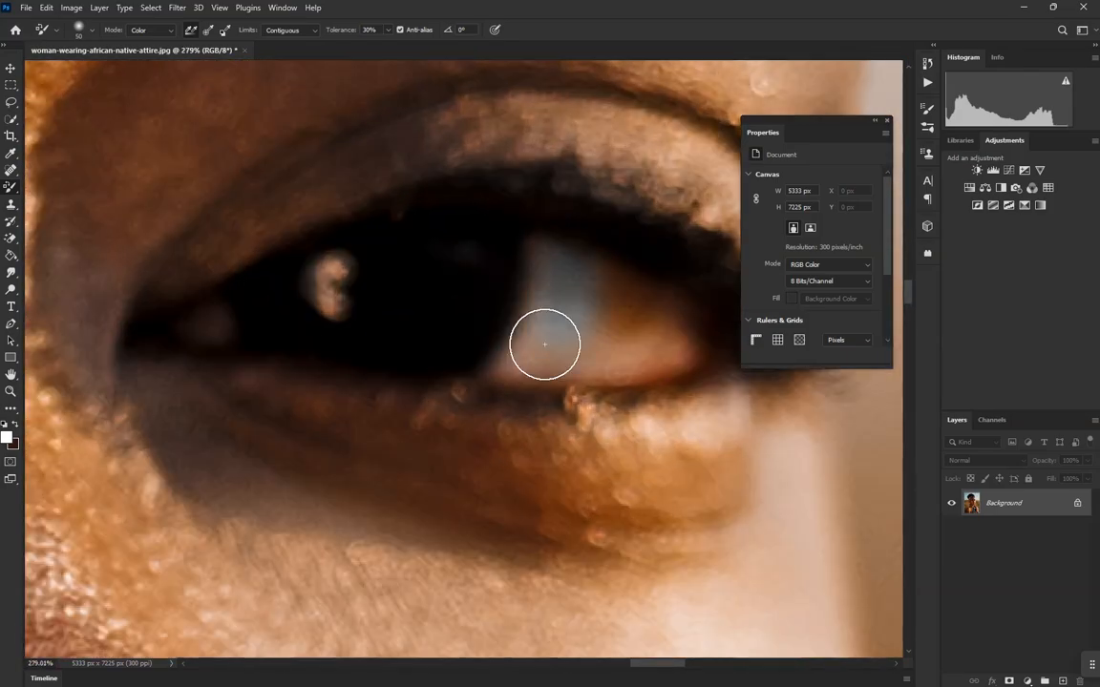
pyautogui.moveTo(544, 344)
pyautogui.mouseDown()
pyautogui.moveTo(675, 345)
pyautogui.moveTo(665, 321)
pyautogui.moveTo(586, 288)
pyautogui.moveTo(626, 299)
pyautogui.mouseUp()
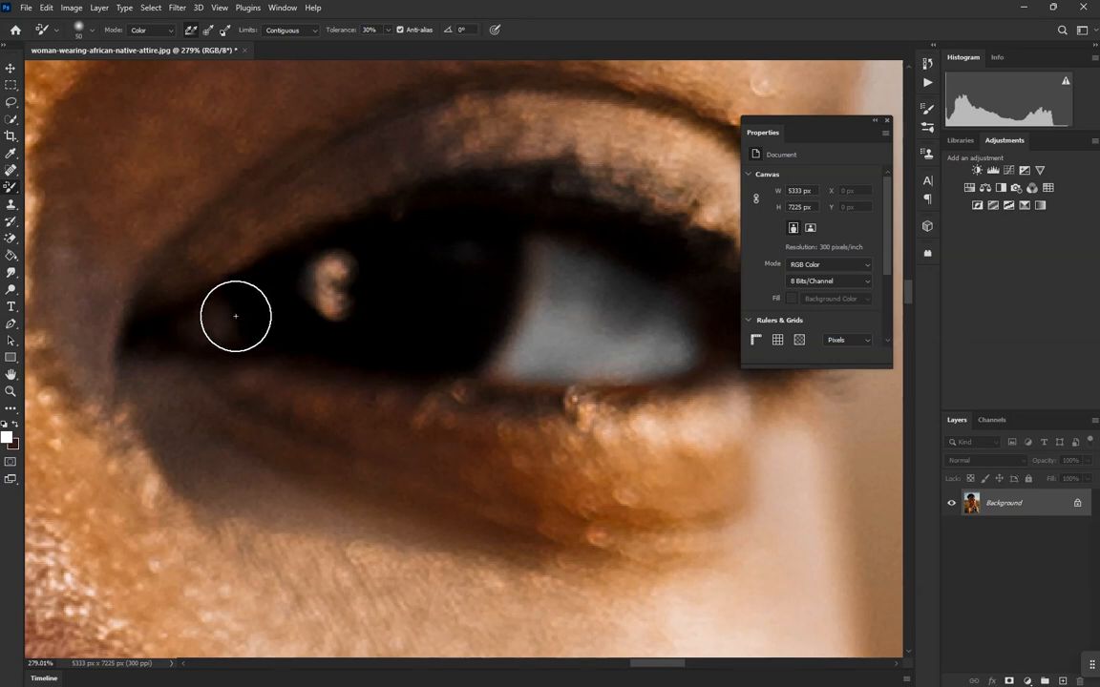
pyautogui.scroll(-2, 326, 289)
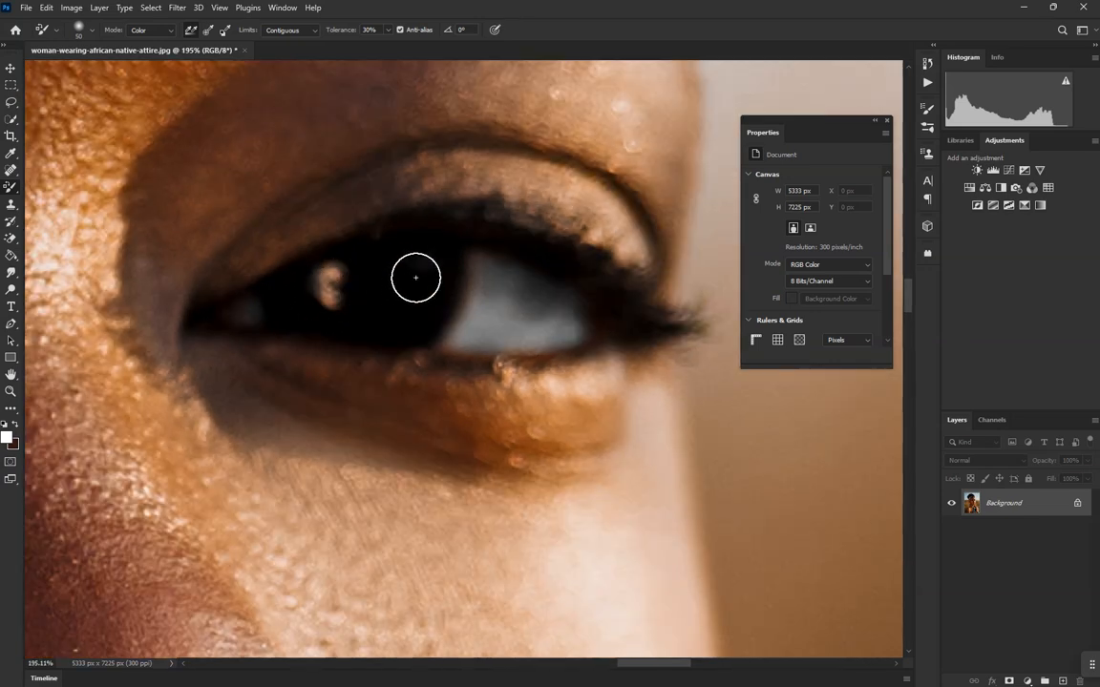